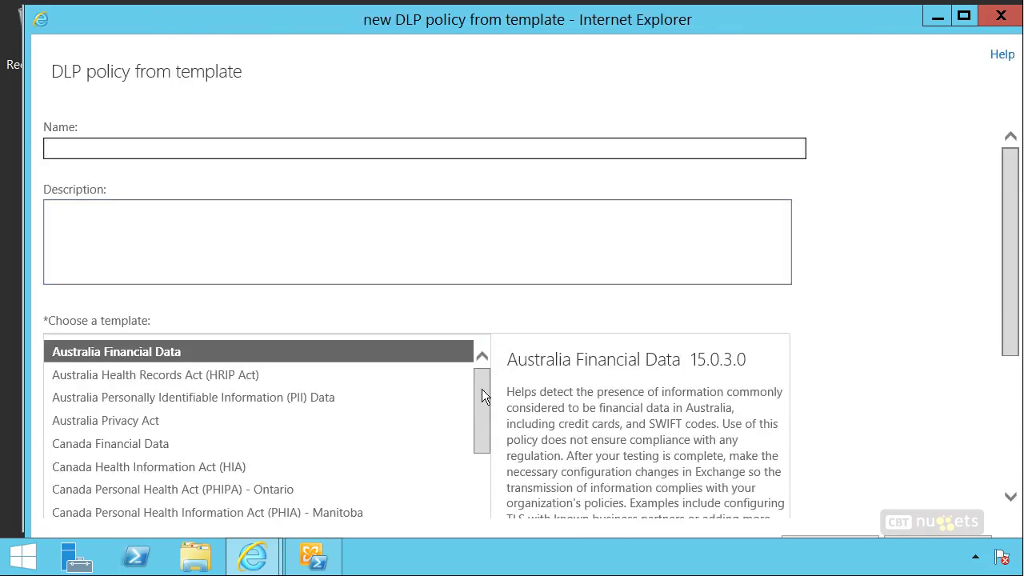
Step: Leave the DLP template form without creating a policy and save a new custom DLP policy named "Don let it out"
drag(482, 389, 486, 496)
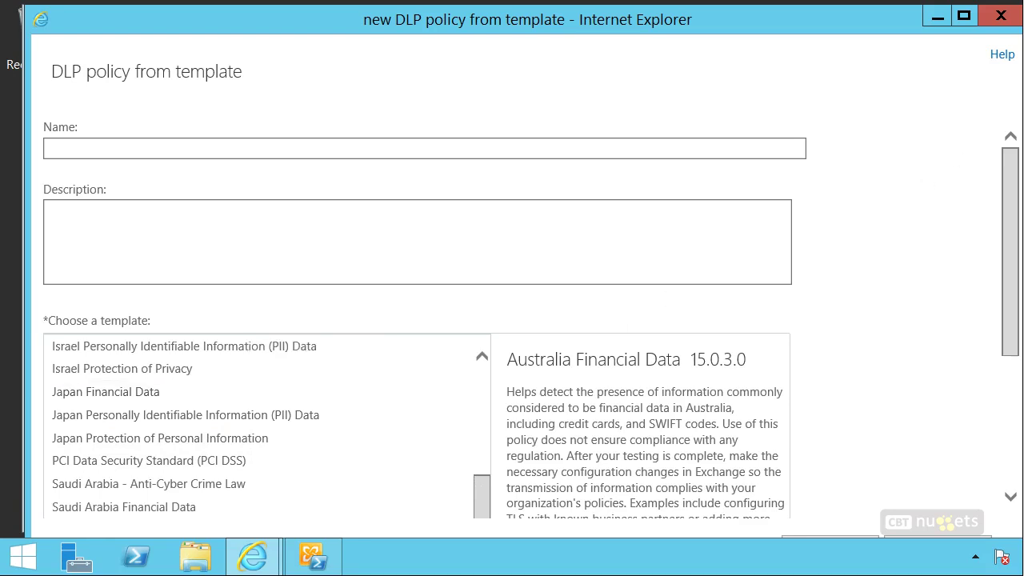
click(997, 19)
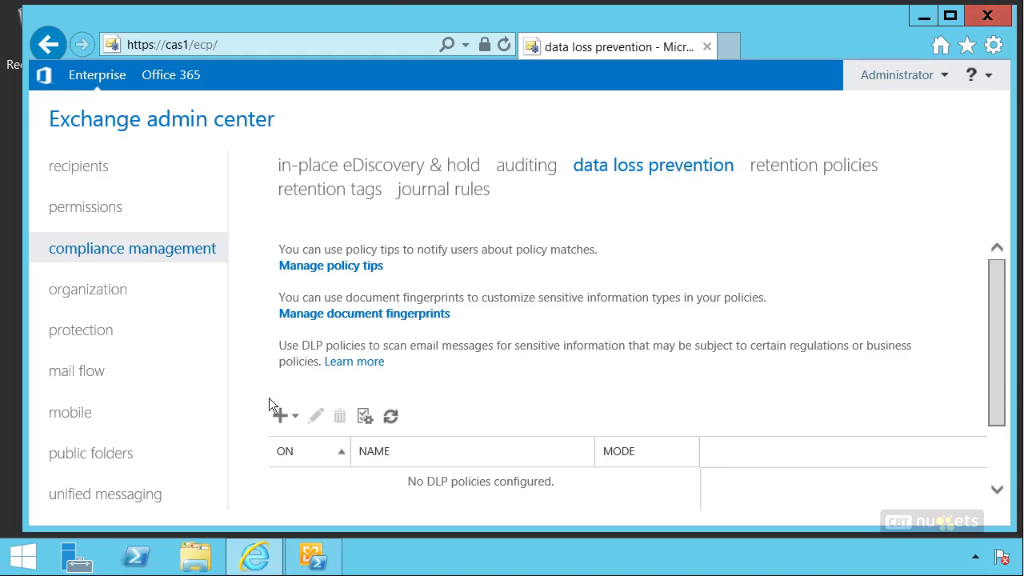
click(295, 416)
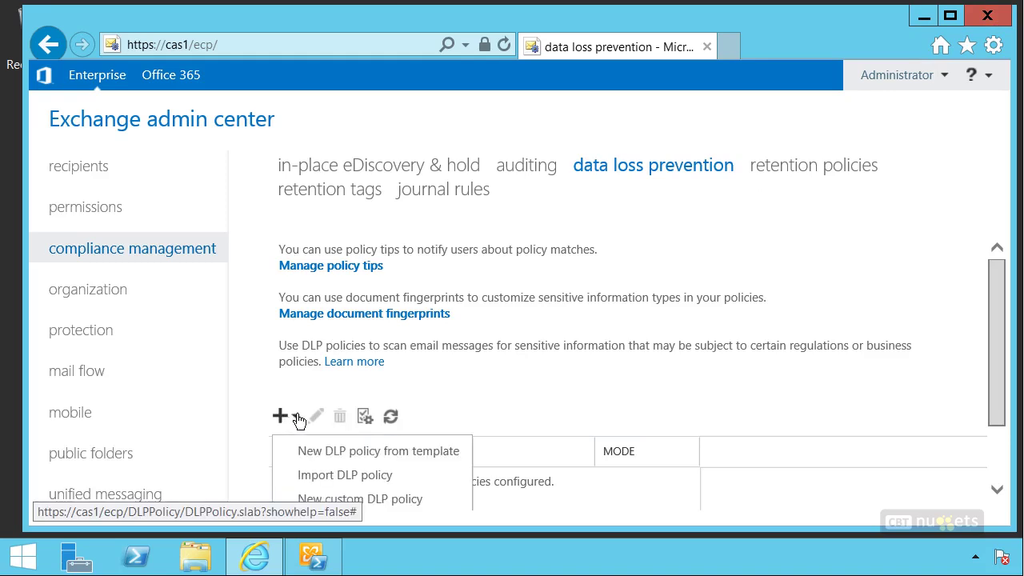
click(379, 499)
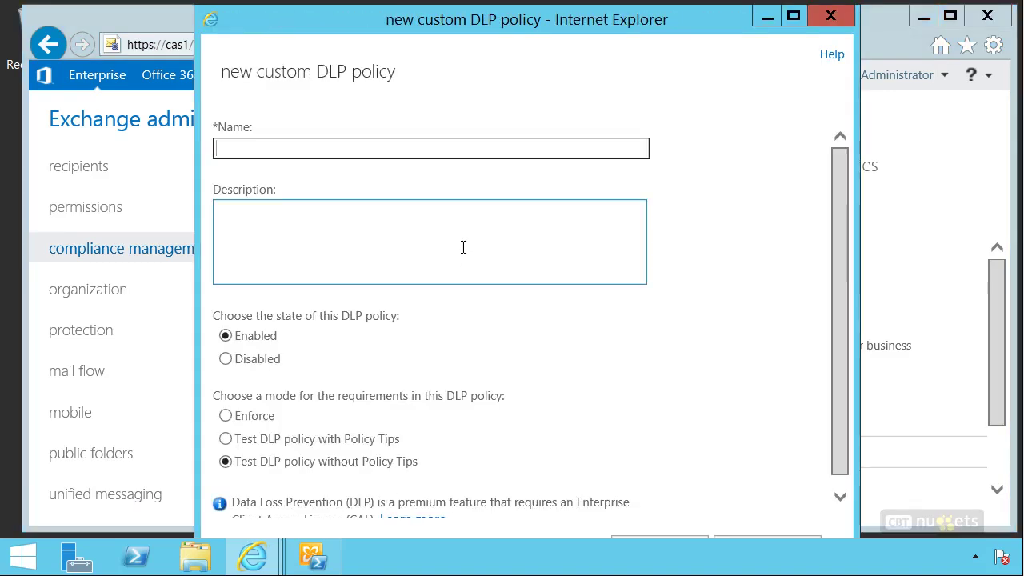
text(Don let it out)
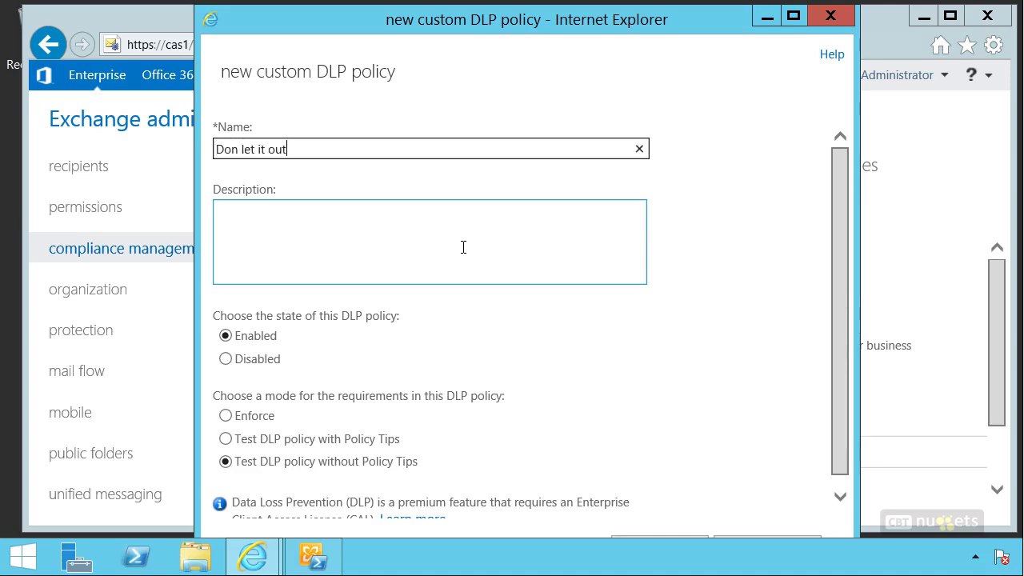
mouse_move(551, 348)
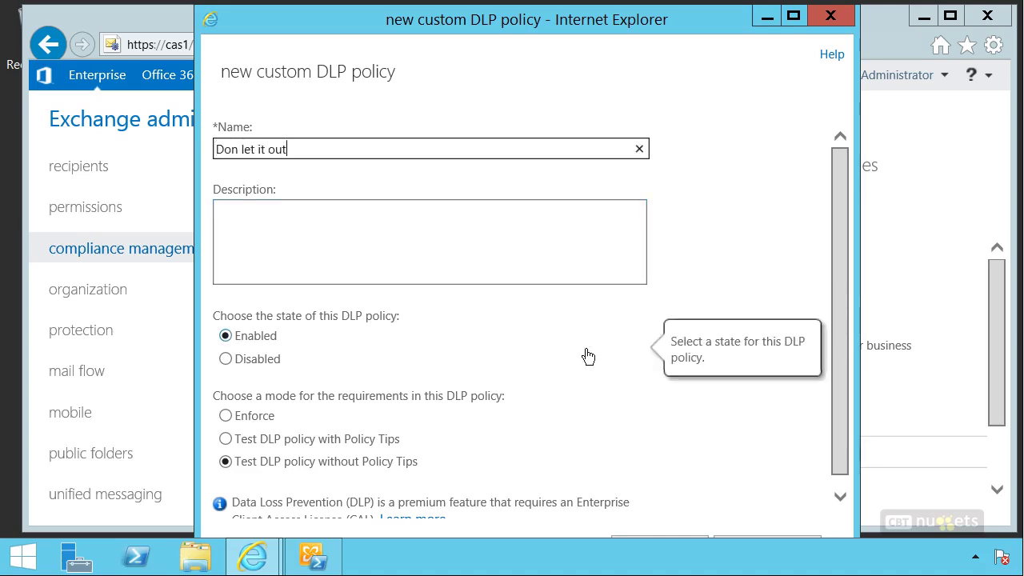
drag(835, 348, 838, 437)
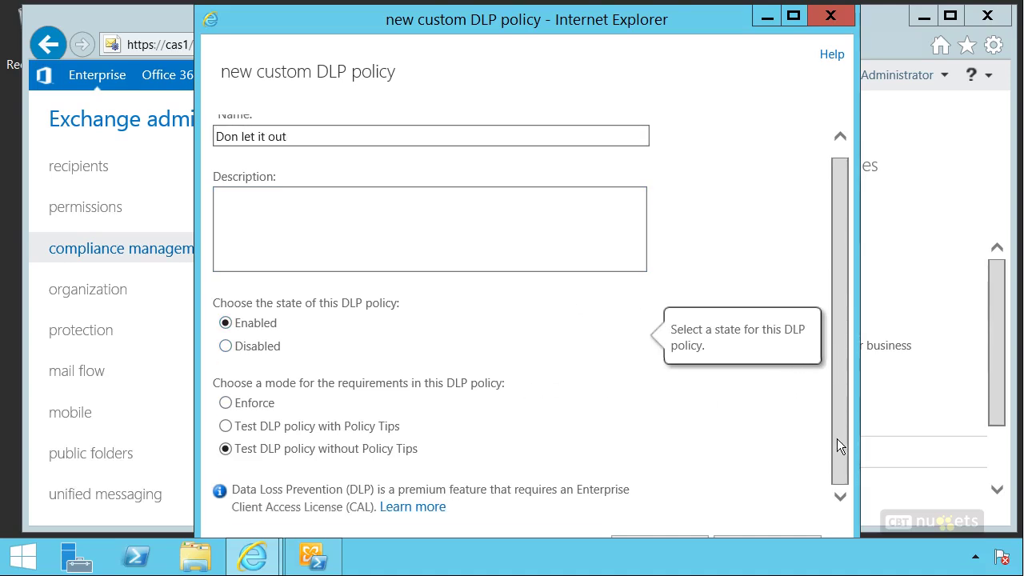
click(788, 15)
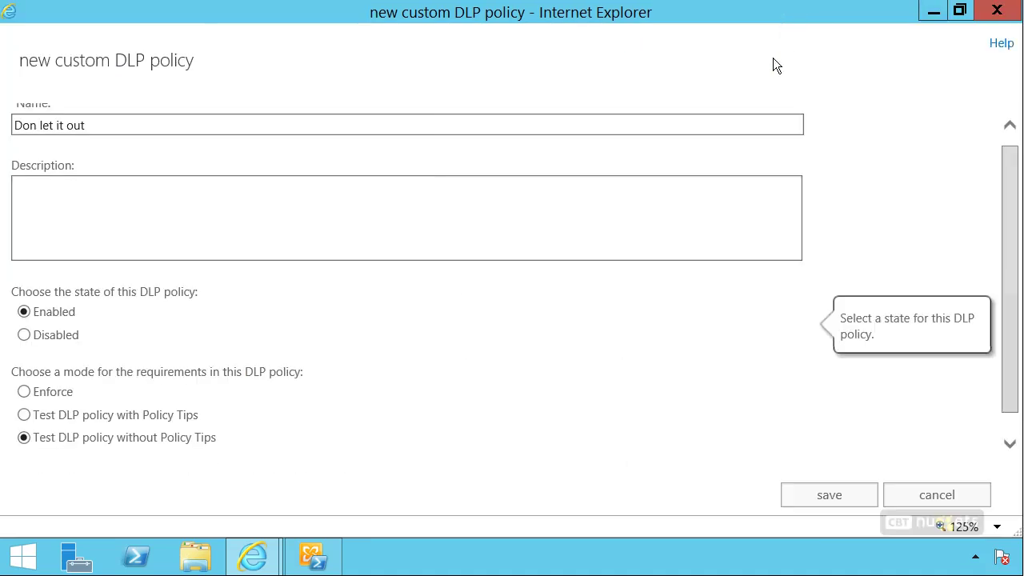
click(803, 498)
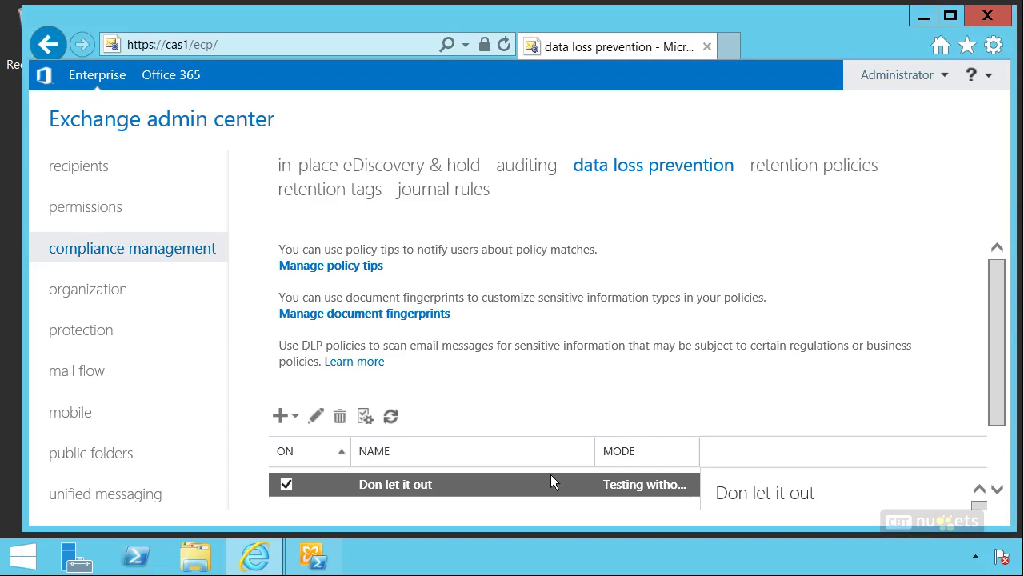
Step: In the "Don let it out" policy, start a rule that blocks messages with sensitive information unless the sender overrides with a business justification
click(315, 416)
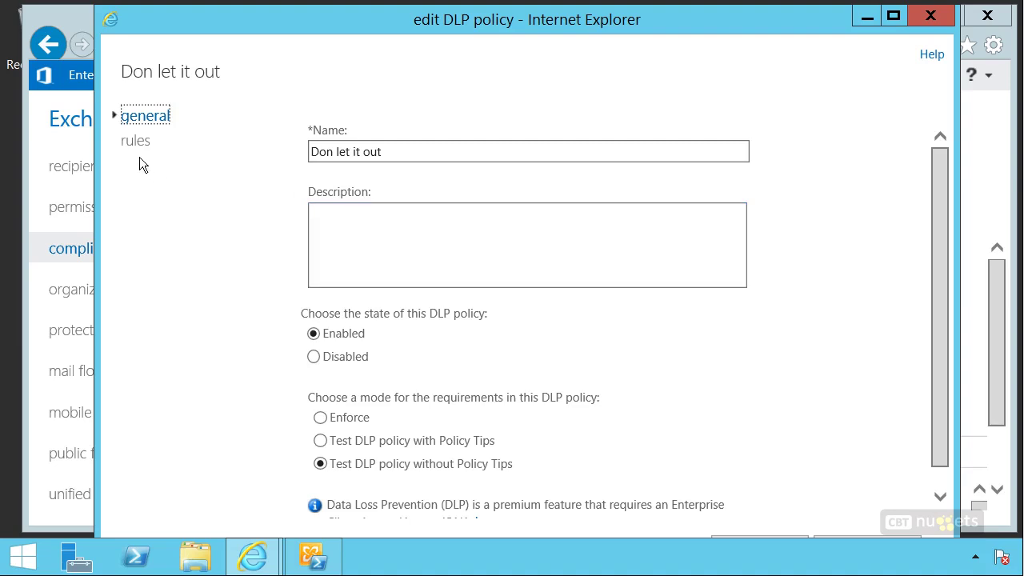
click(134, 143)
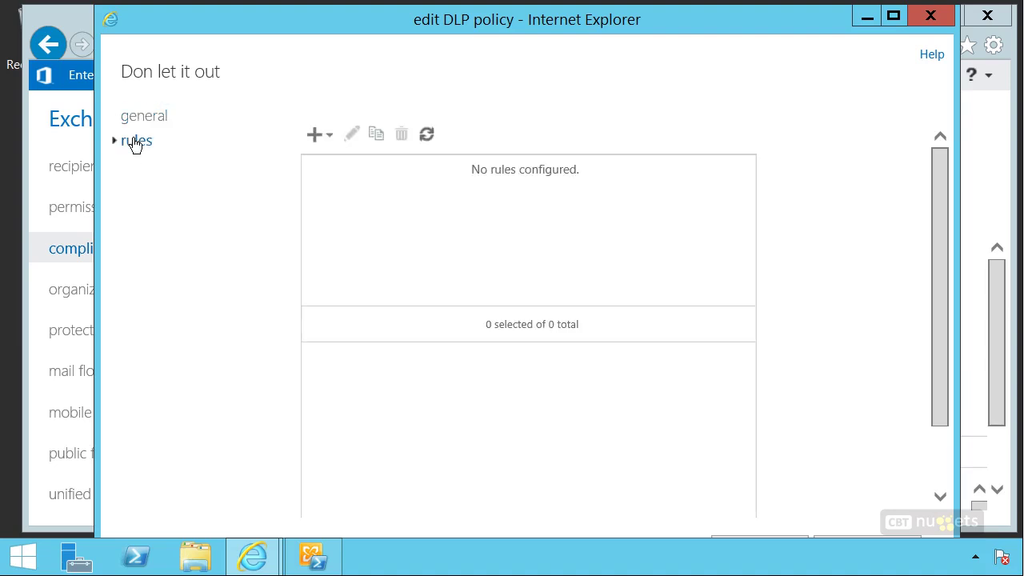
click(328, 138)
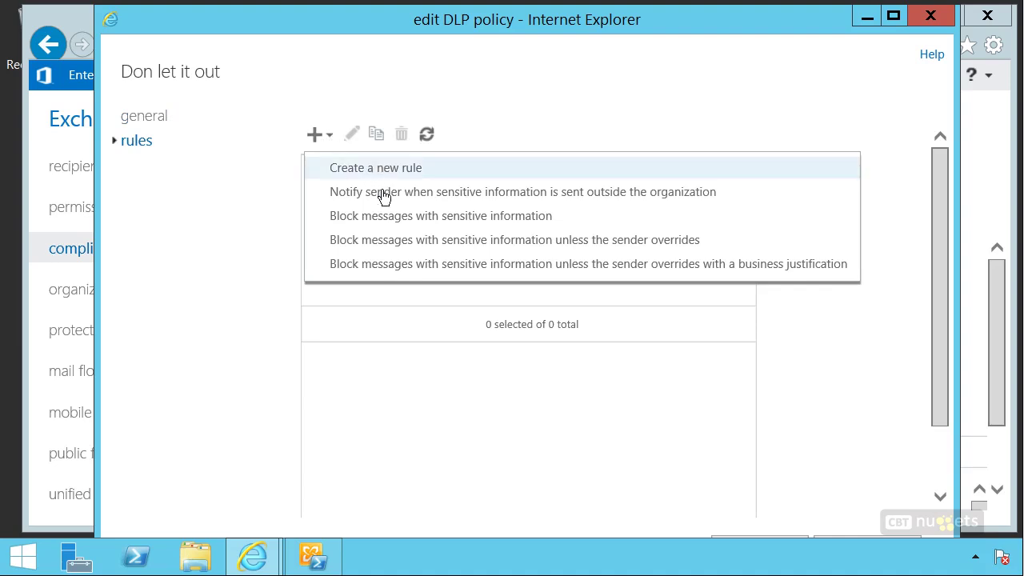
click(392, 266)
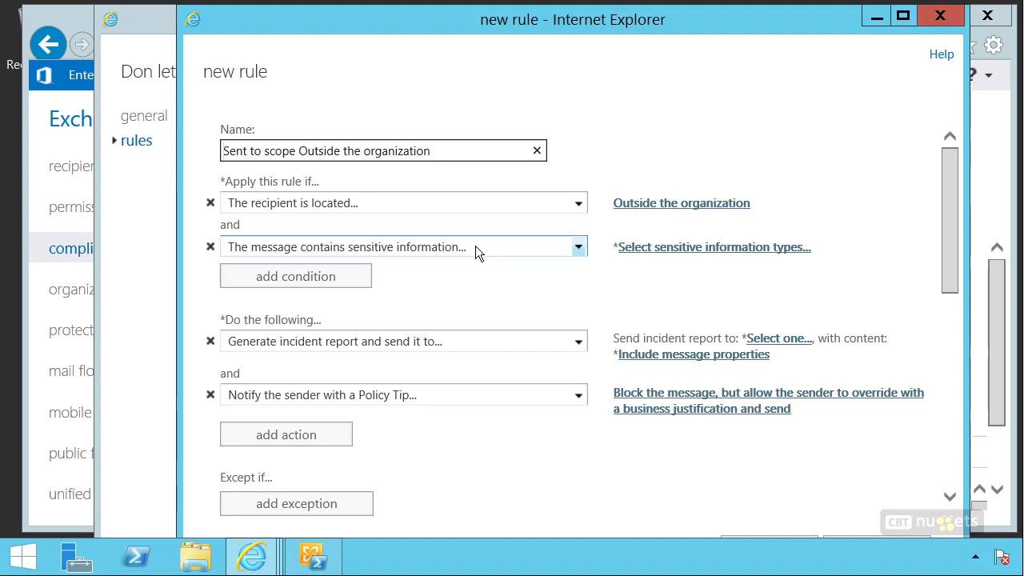
Step: Pick Credit Card Number, IP Address and U.S. Social Security Number (SSN) as the new rule's sensitive information types
click(673, 257)
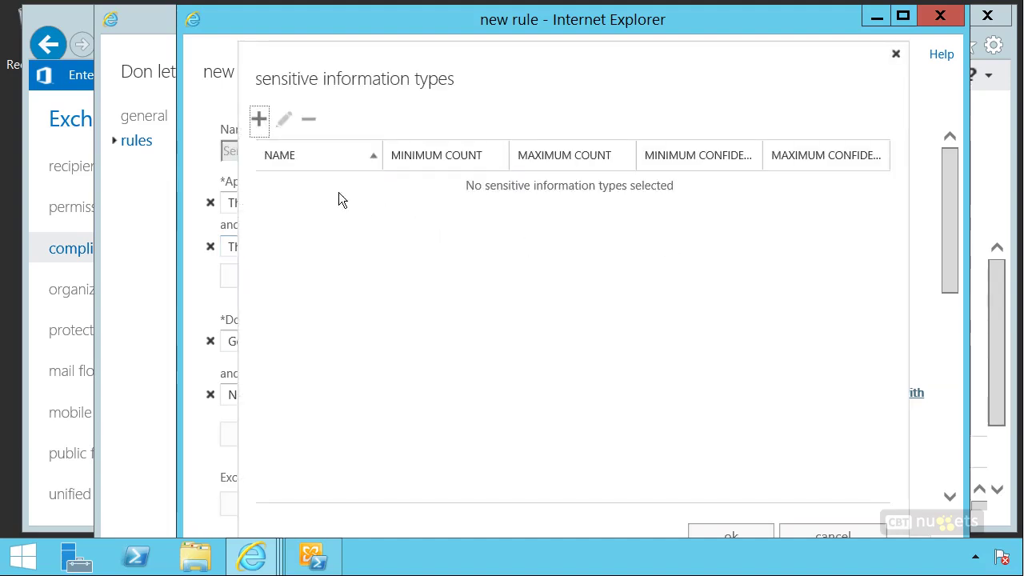
click(261, 119)
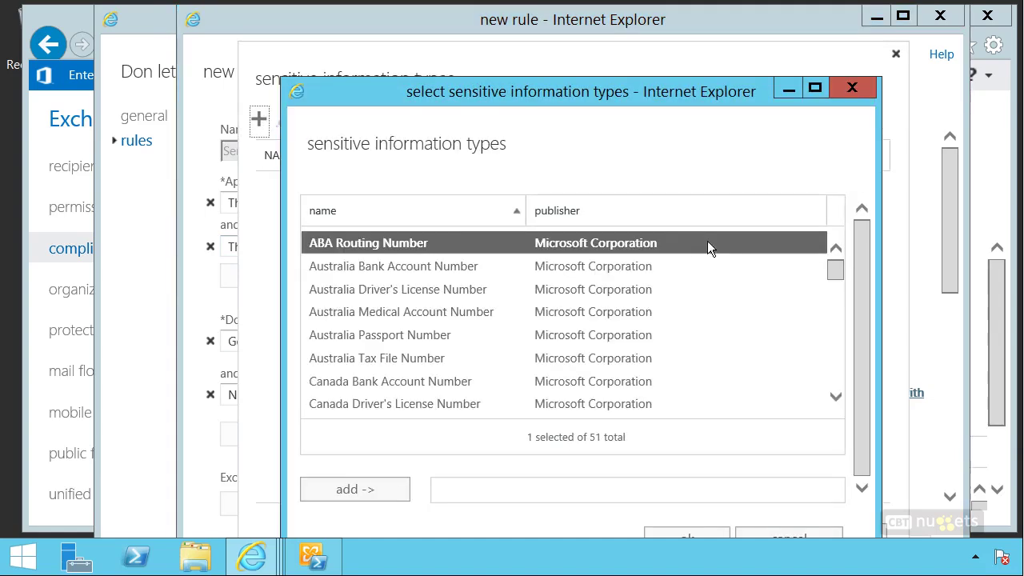
drag(833, 268, 833, 287)
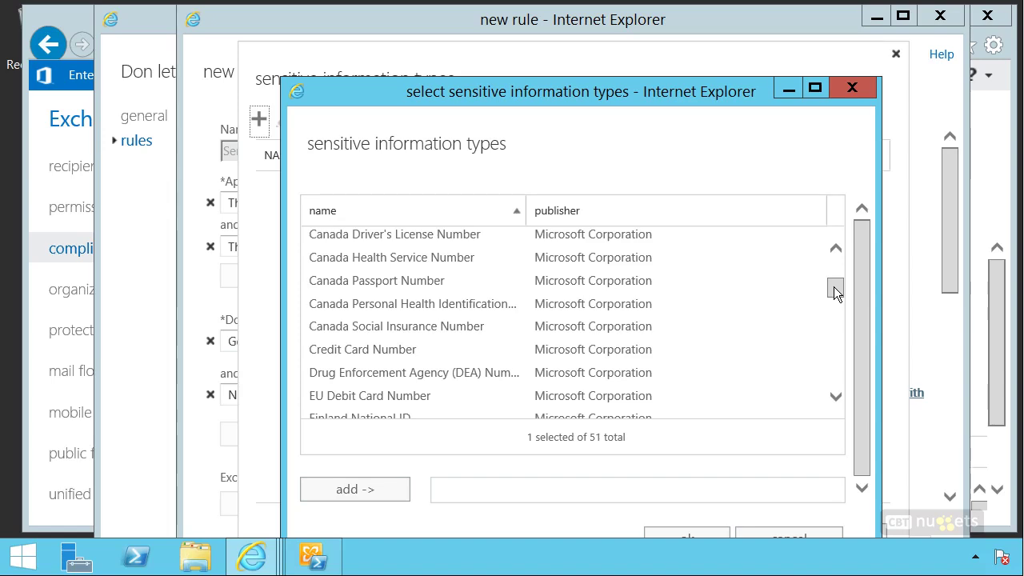
click(363, 353)
click(379, 490)
drag(832, 285, 837, 325)
click(334, 276)
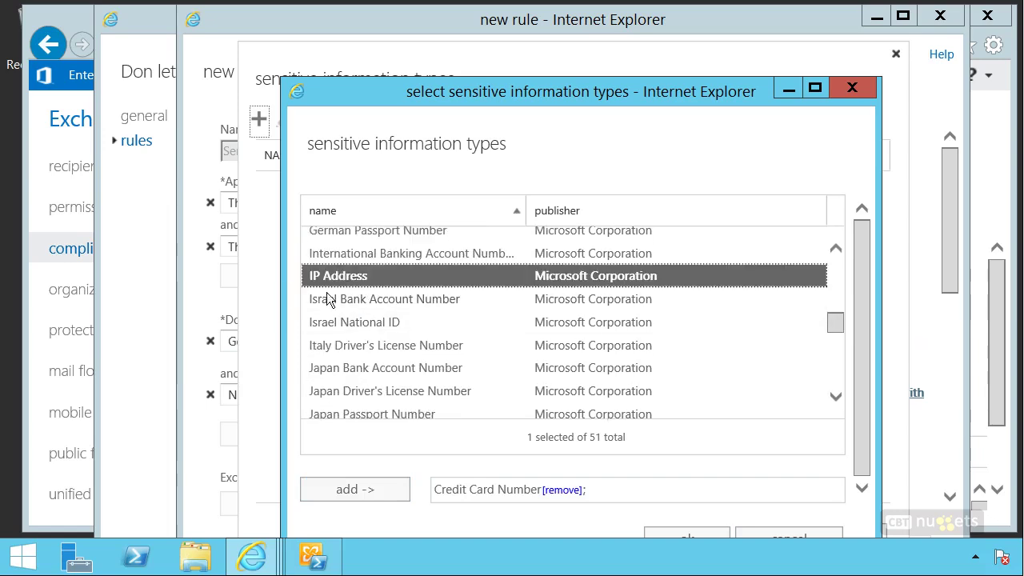
click(352, 494)
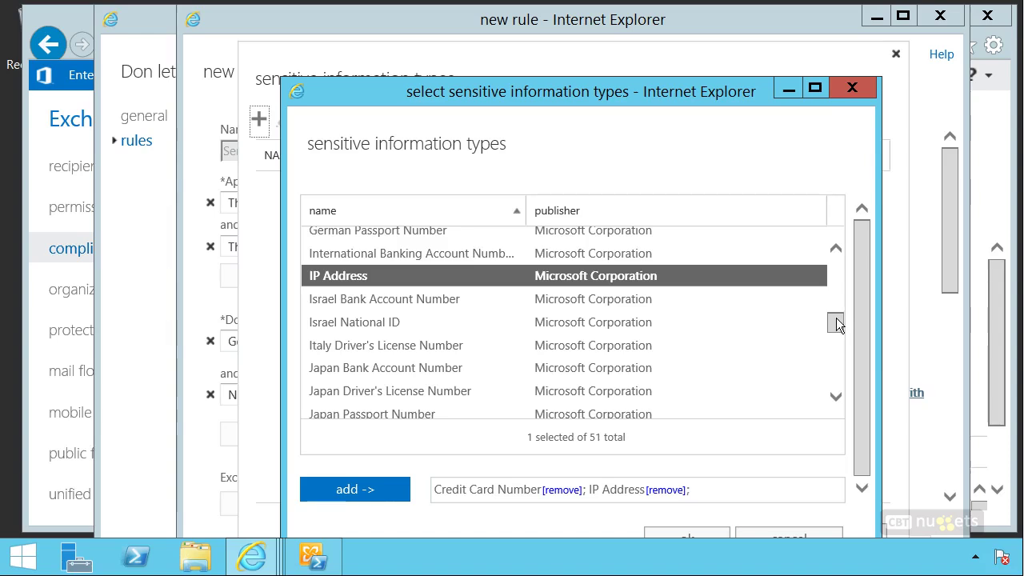
drag(837, 323, 838, 374)
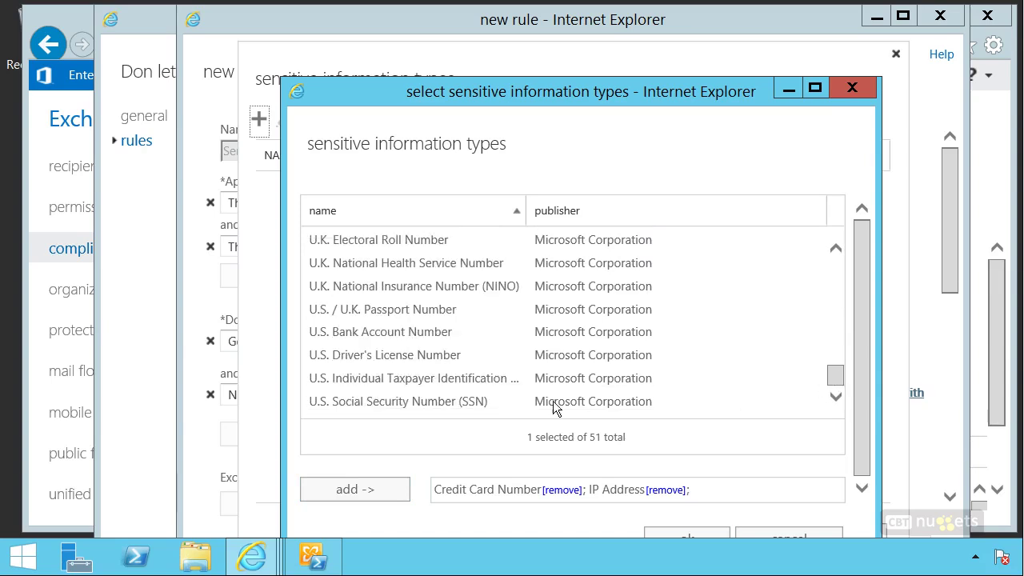
click(483, 402)
click(390, 488)
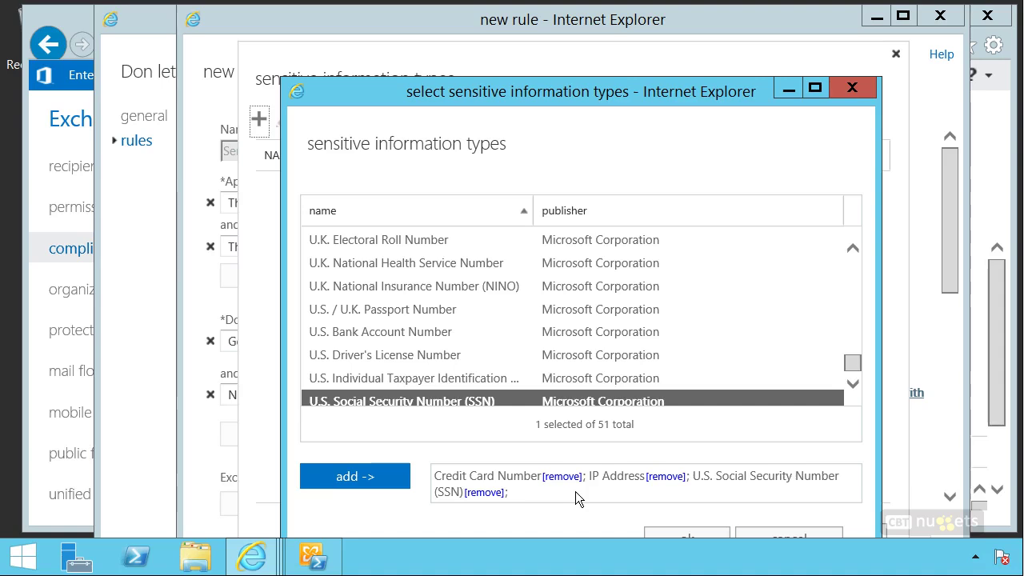
Step: Cancel the sensitive information selection, discard the unsaved rule and close the DLP policy editor
click(800, 541)
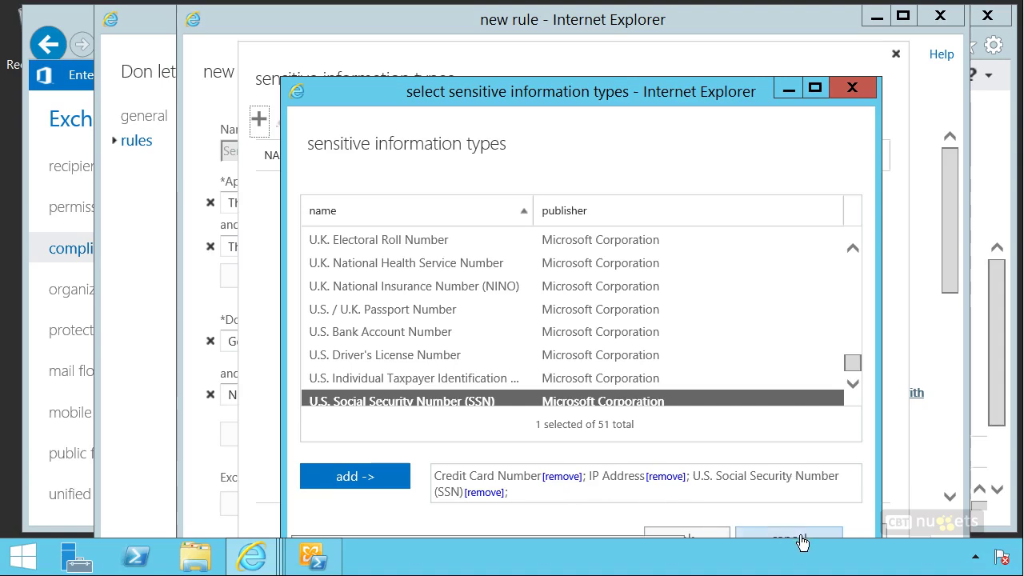
click(943, 19)
click(538, 276)
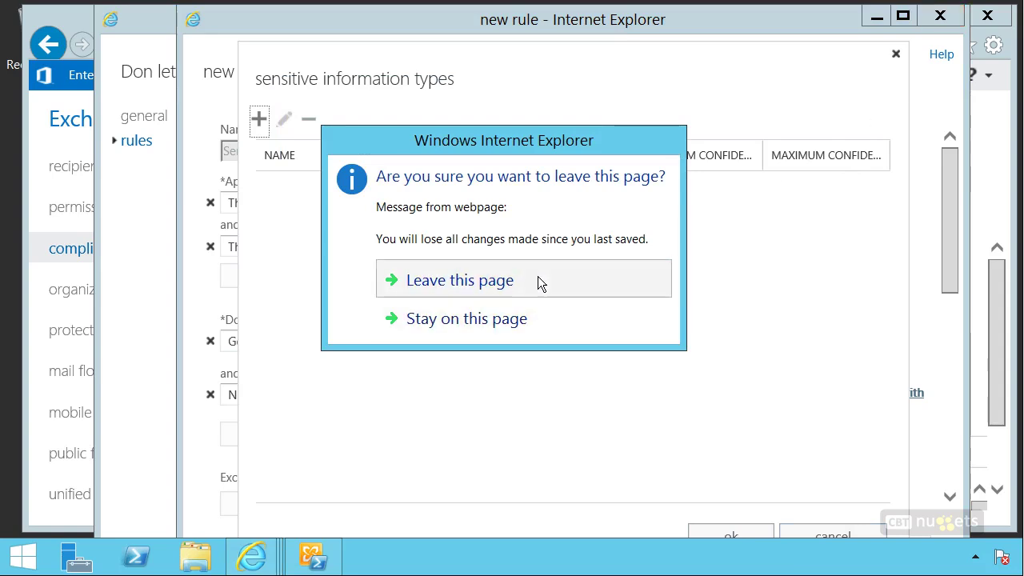
click(931, 16)
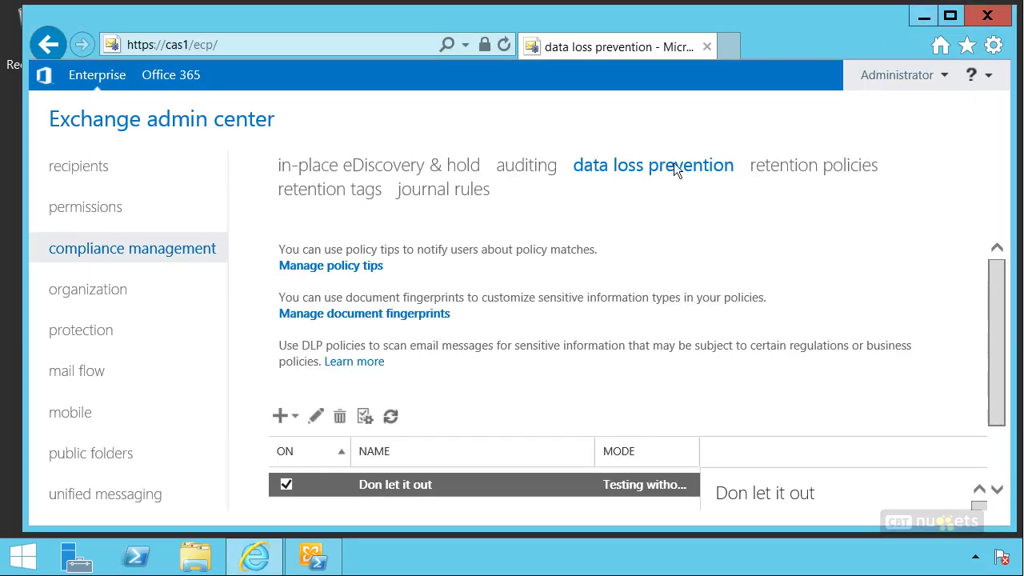
Step: Open the Discovery Management admin role group for editing and go through its roles down to its members
click(380, 174)
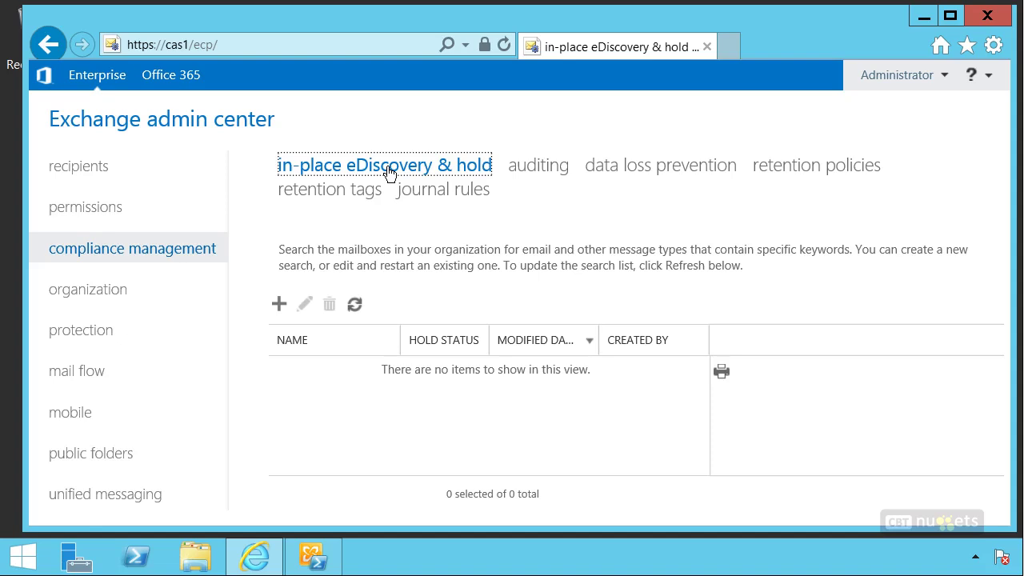
click(88, 210)
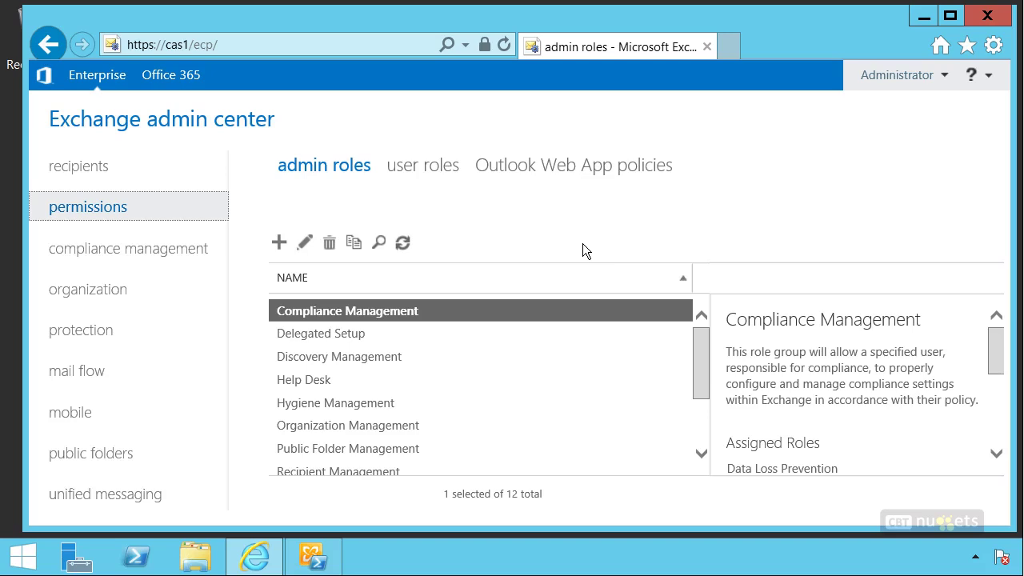
click(382, 357)
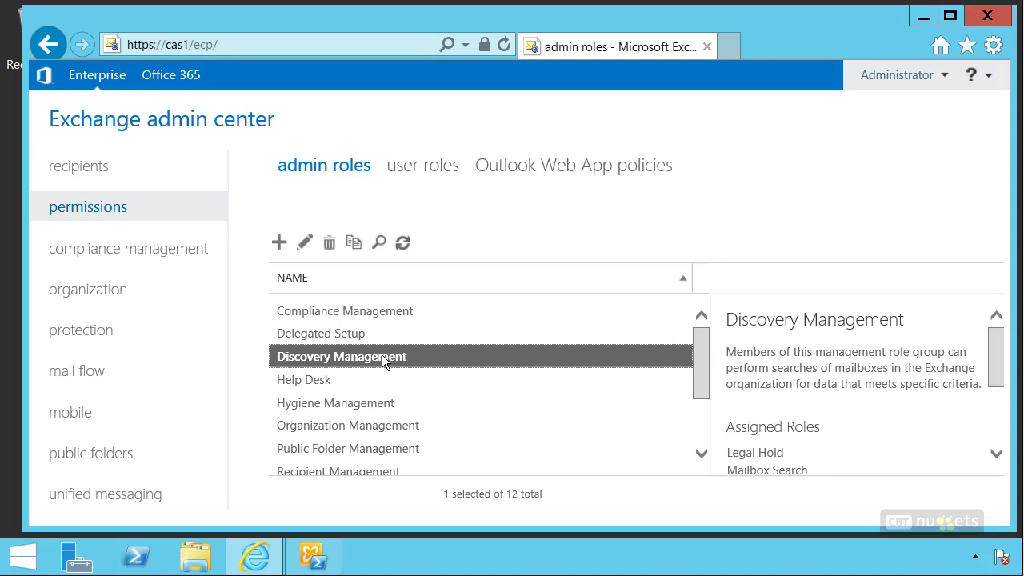
double_click(423, 359)
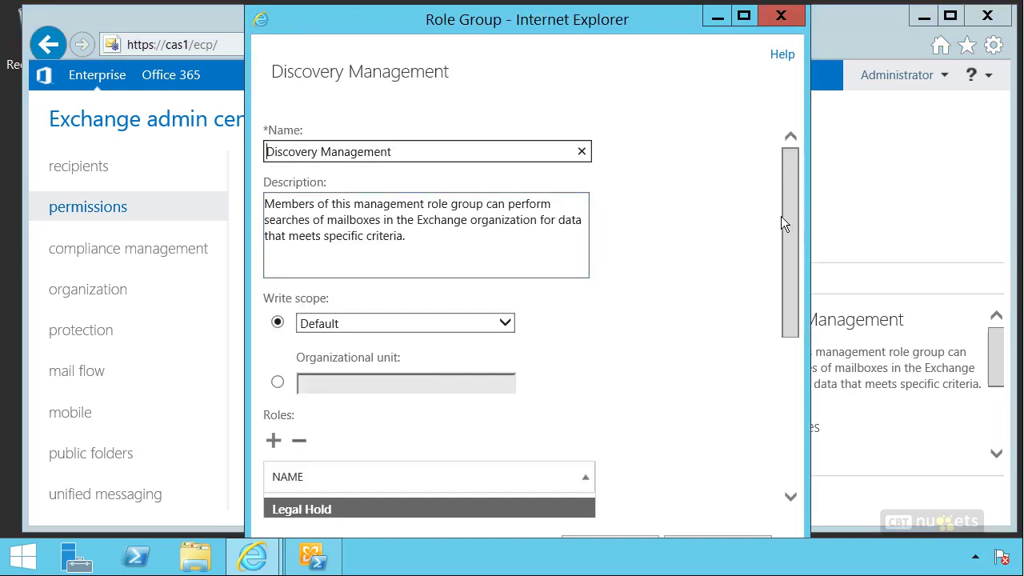
drag(786, 215, 794, 301)
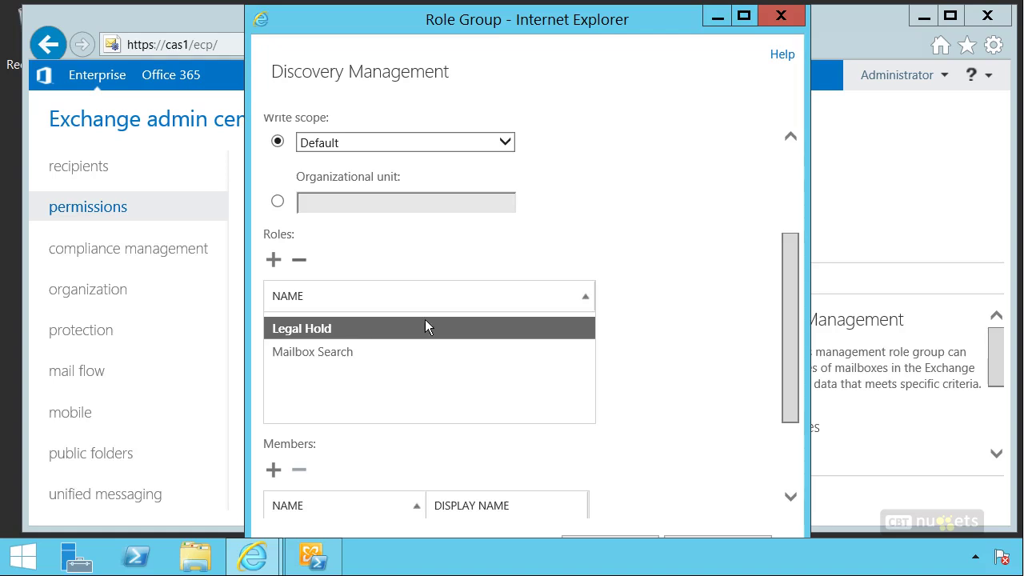
drag(790, 251, 788, 356)
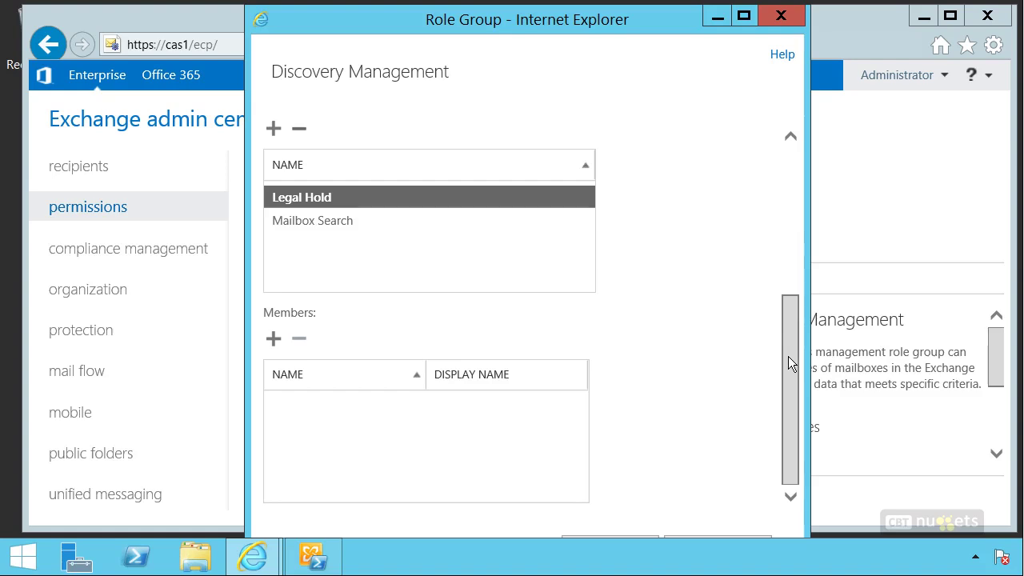
Step: Add Administrator as a member of the Discovery Management role group and save the group
click(274, 340)
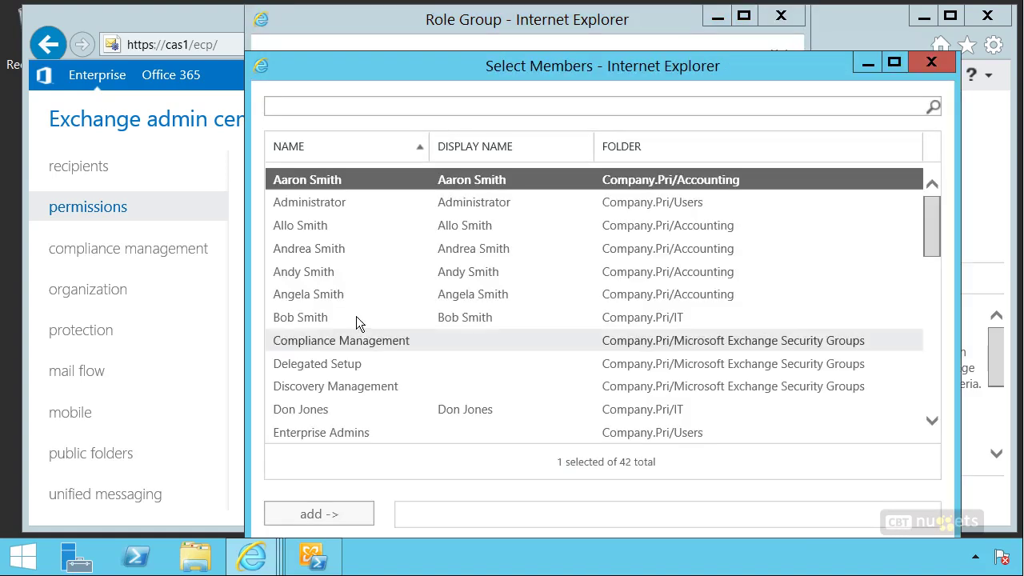
click(425, 202)
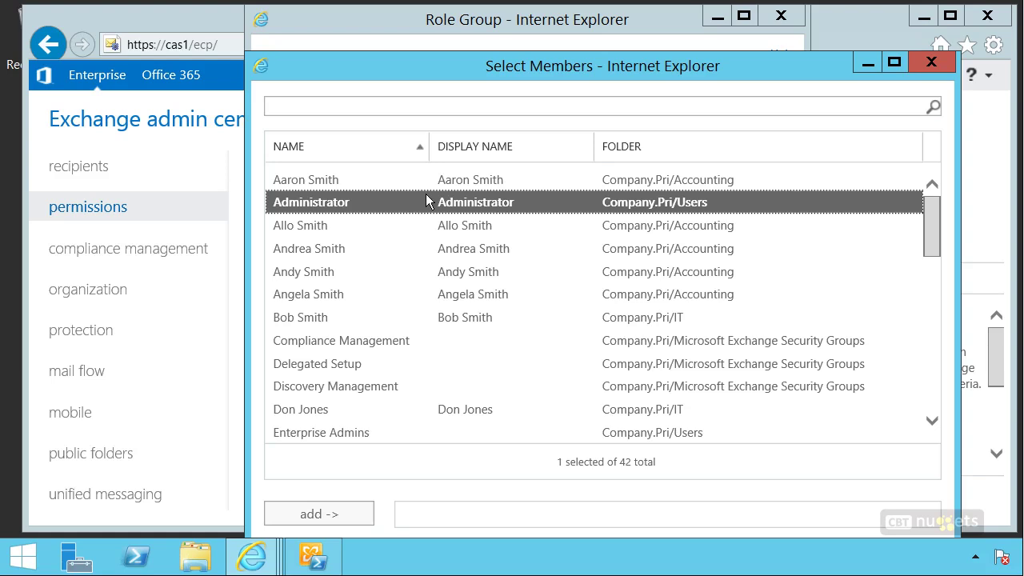
click(344, 514)
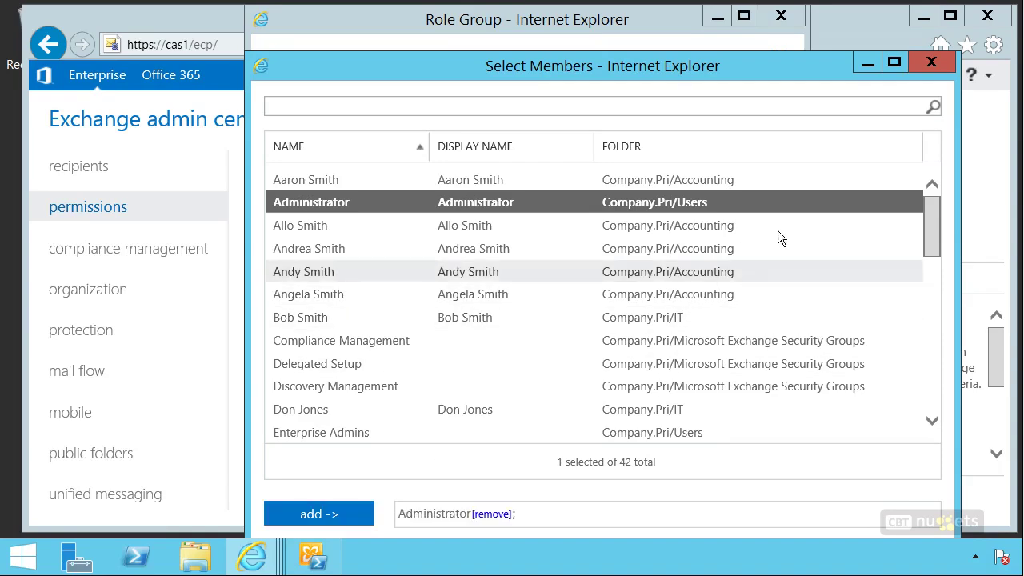
click(893, 62)
click(835, 519)
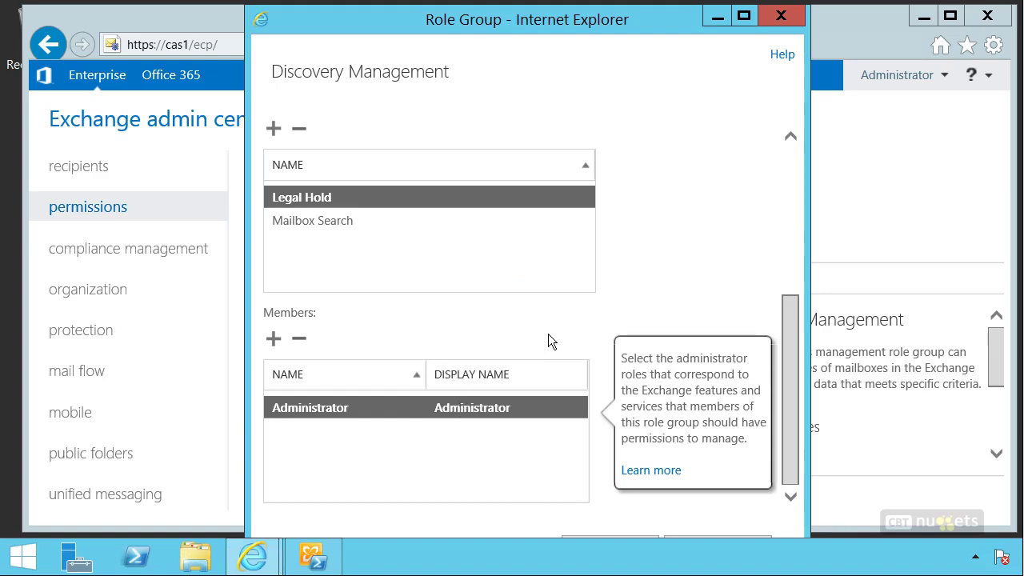
click(743, 15)
click(829, 495)
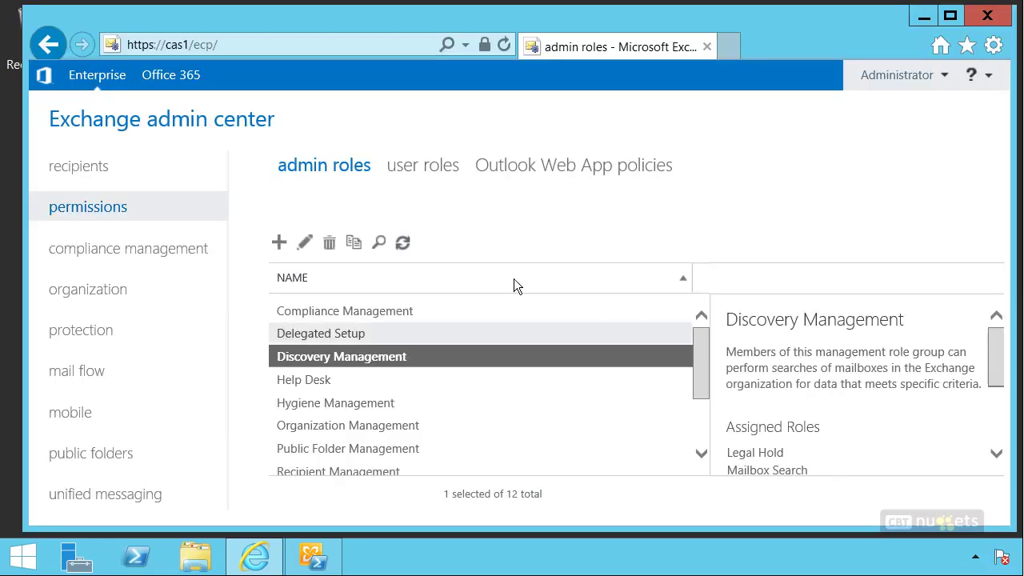
Step: Reload the in-place eDiscovery & hold page under compliance management, checking recipients and permissions in between, to pick up the new discovery rights
click(119, 257)
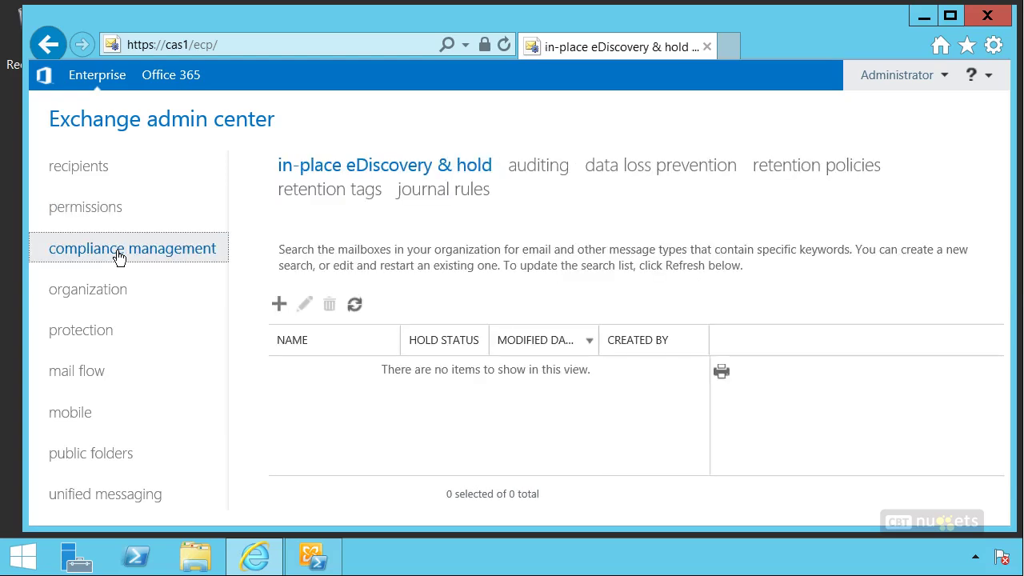
click(541, 168)
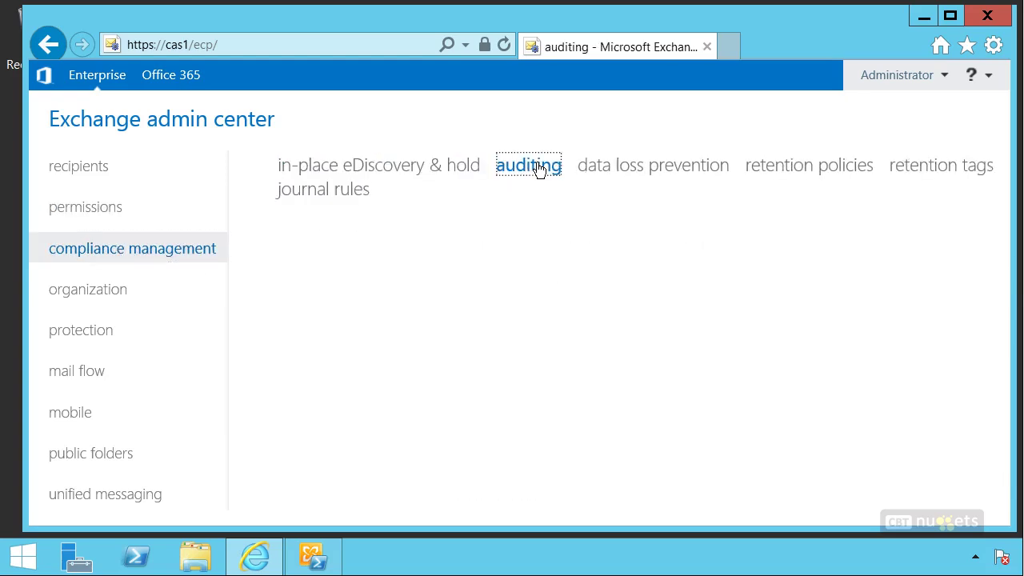
click(445, 174)
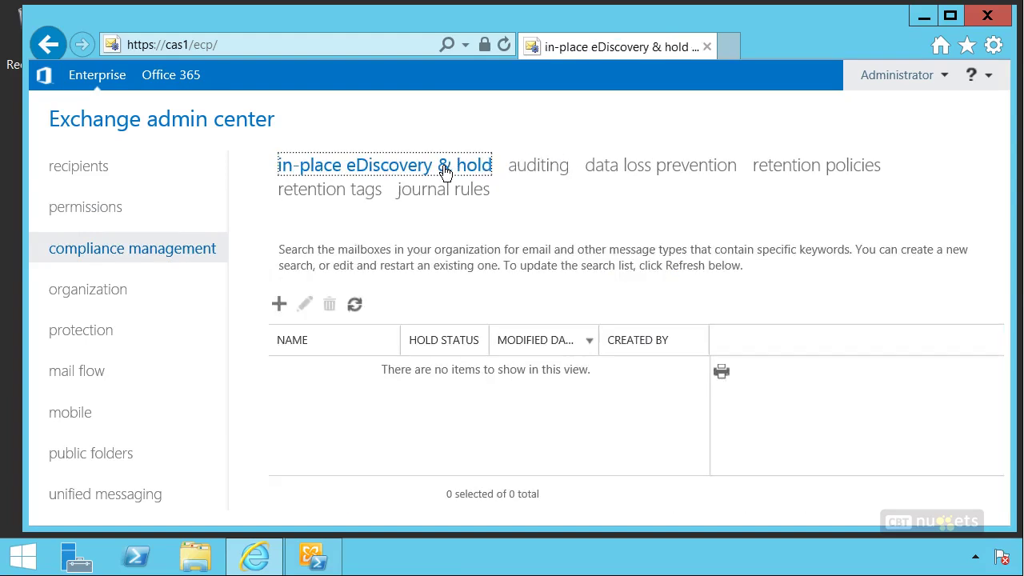
click(355, 304)
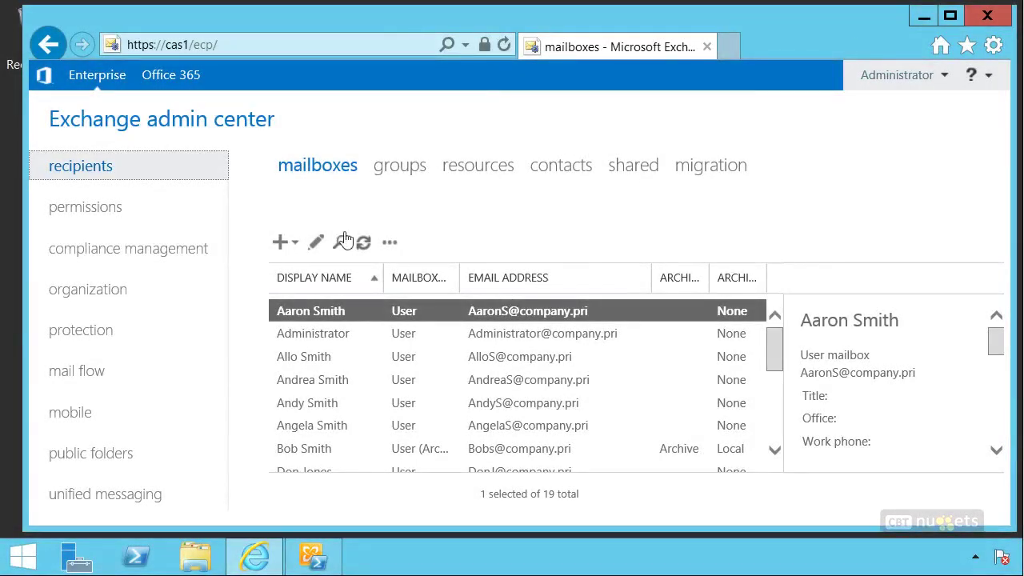
click(116, 210)
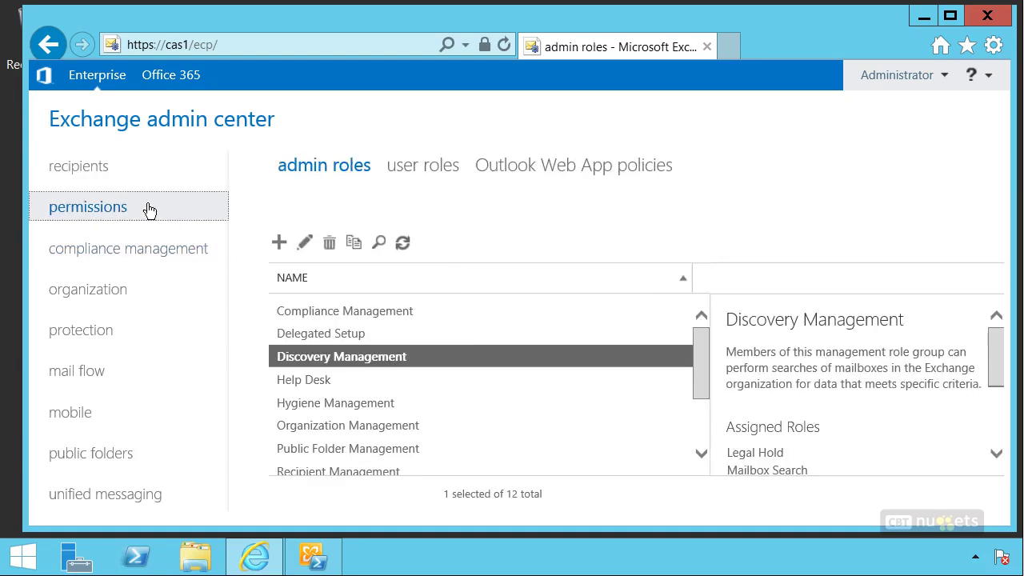
click(141, 257)
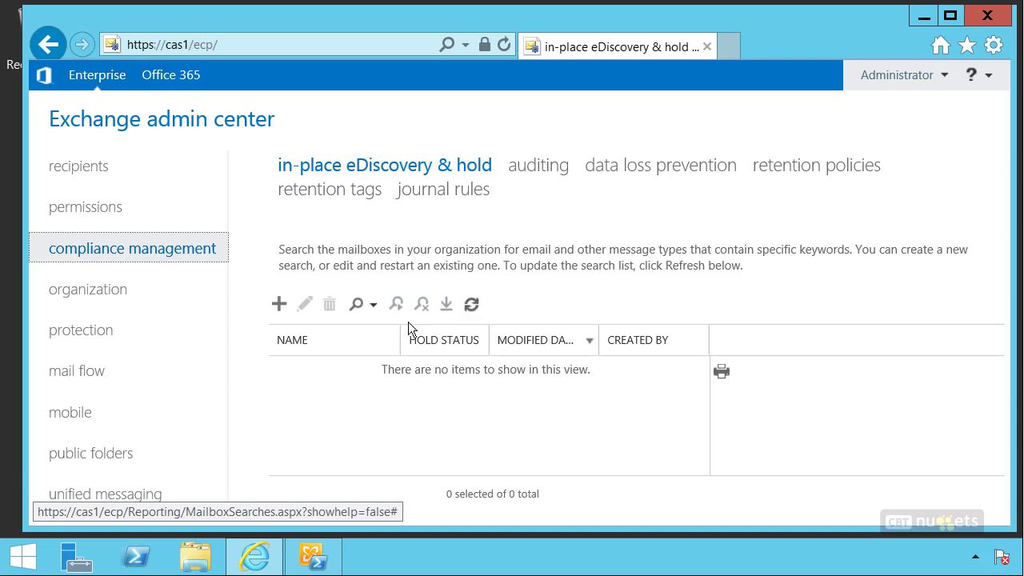
Step: Start a new in-place eDiscovery & hold search named Looking for confidential and continue to the mailbox selection
click(278, 305)
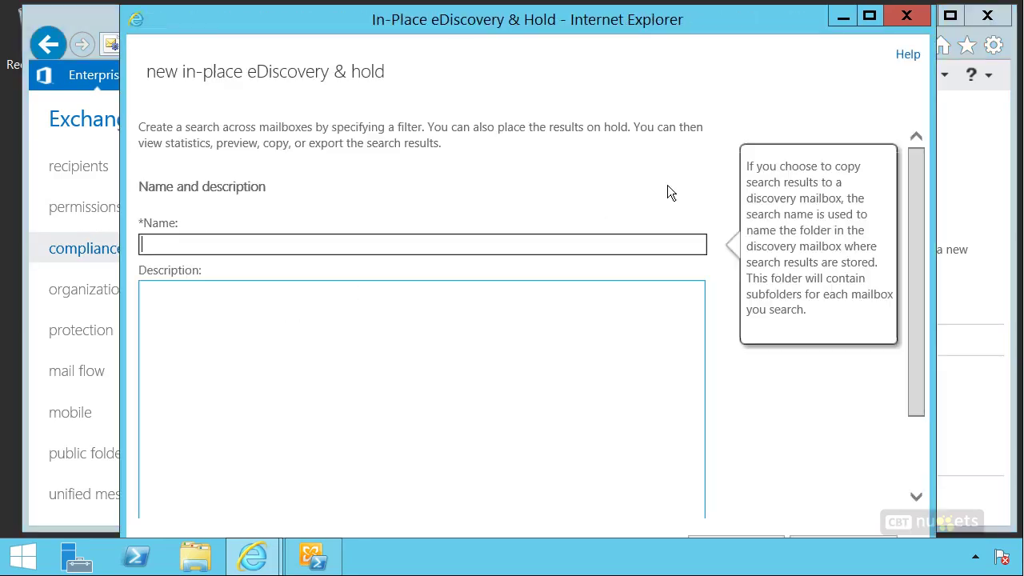
click(870, 19)
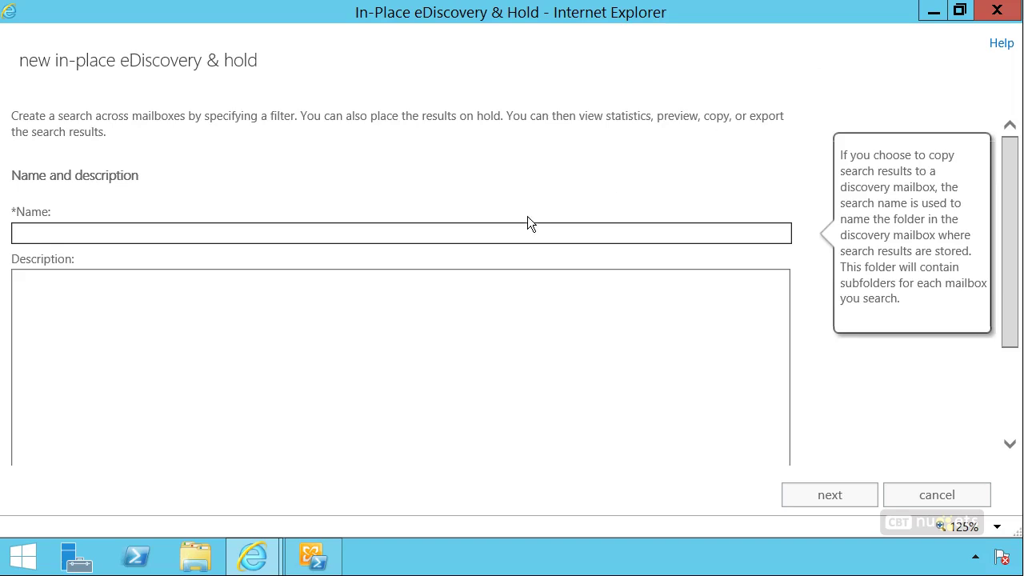
text(Looking for confidential)
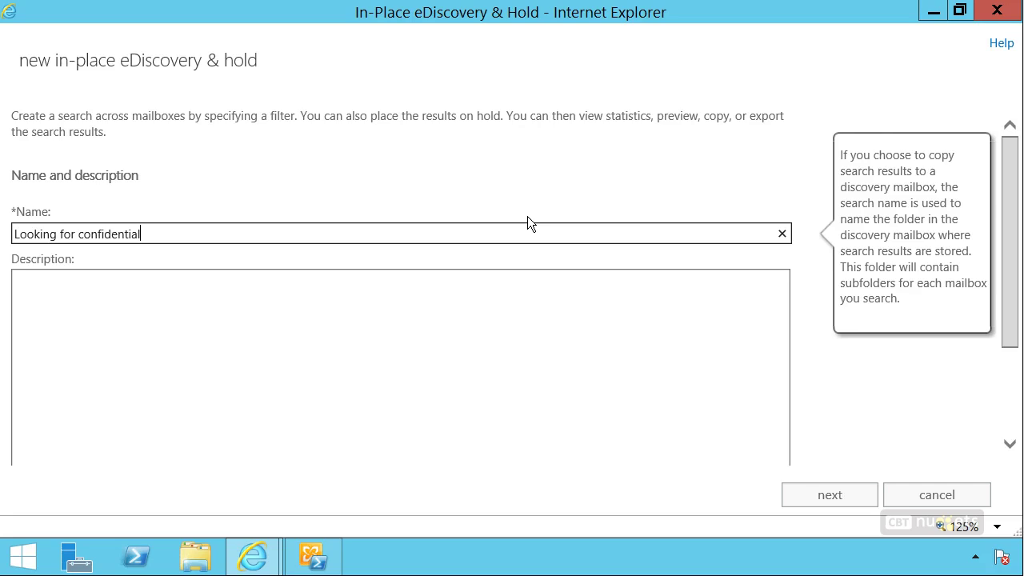
click(832, 496)
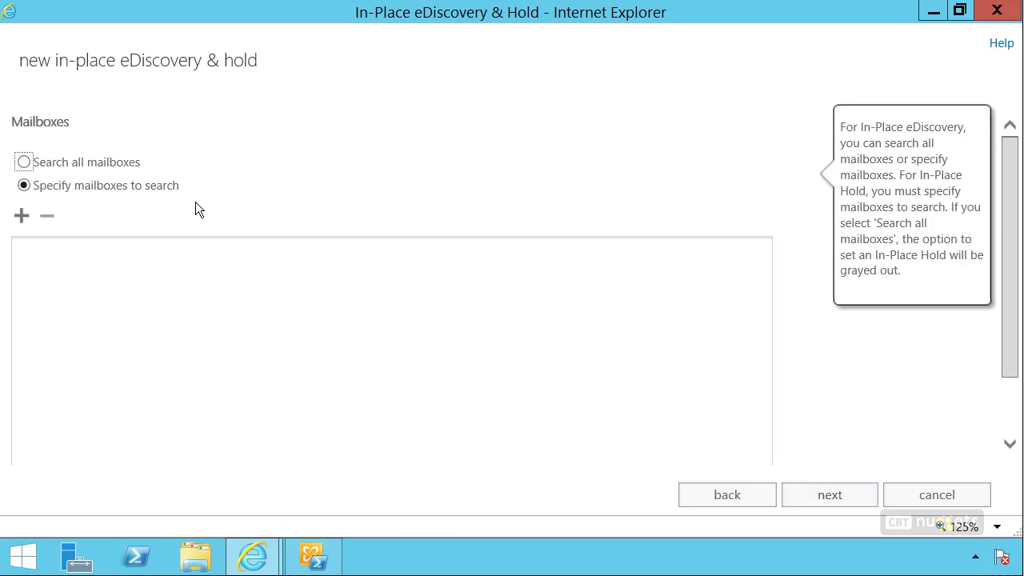
Step: Set the search to cover all mailboxes and continue to the search query
click(88, 172)
click(834, 500)
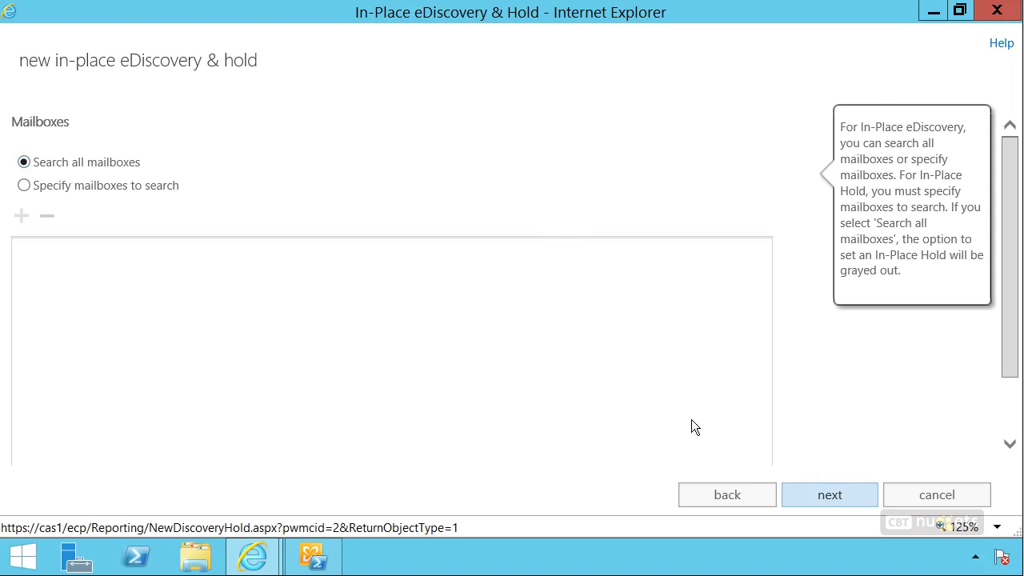
click(121, 186)
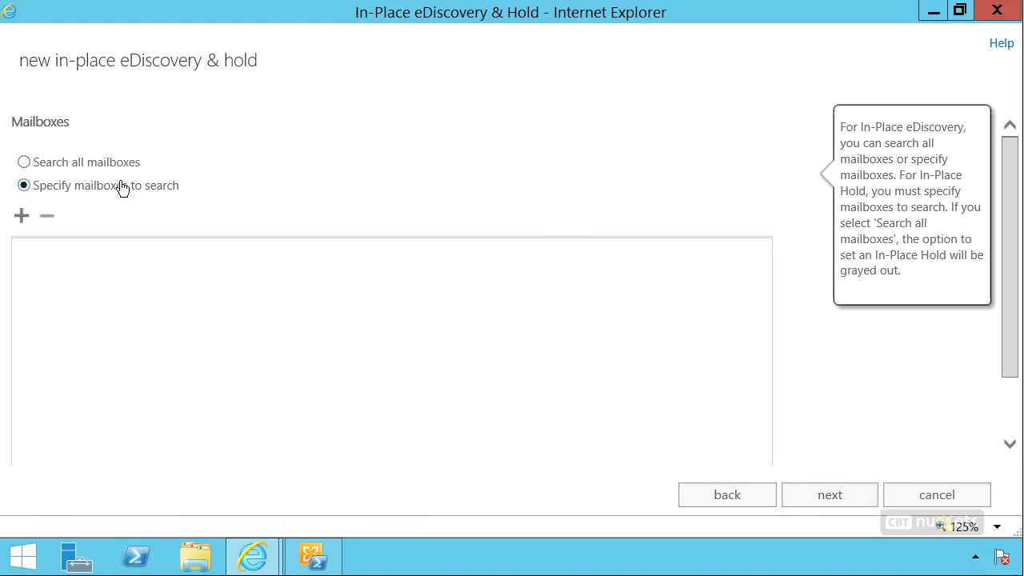
click(109, 163)
click(830, 496)
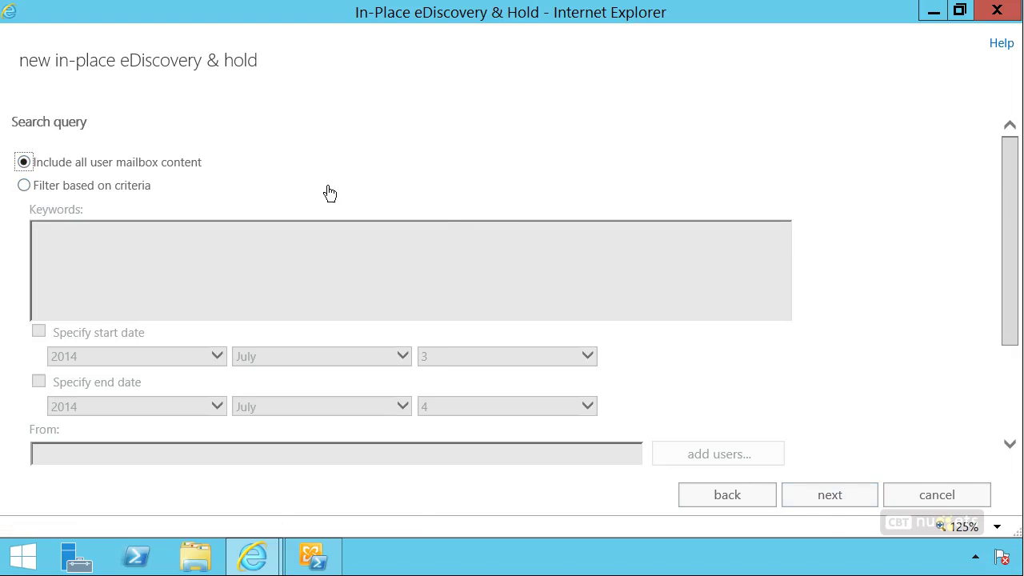
Step: Filter the search query based on criteria with the keywords confidential OR secret
click(70, 192)
click(108, 241)
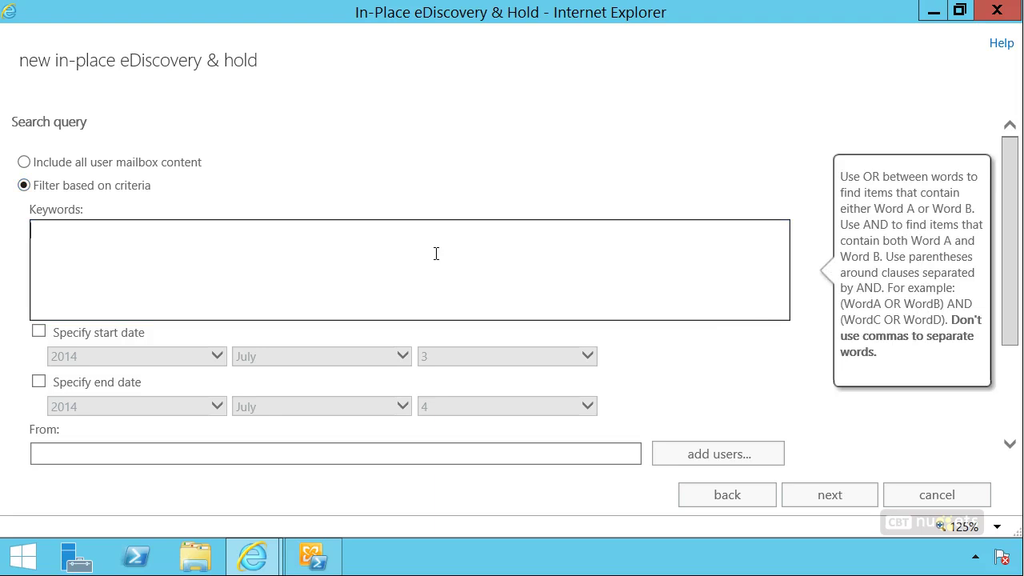
text(confidential OR secret)
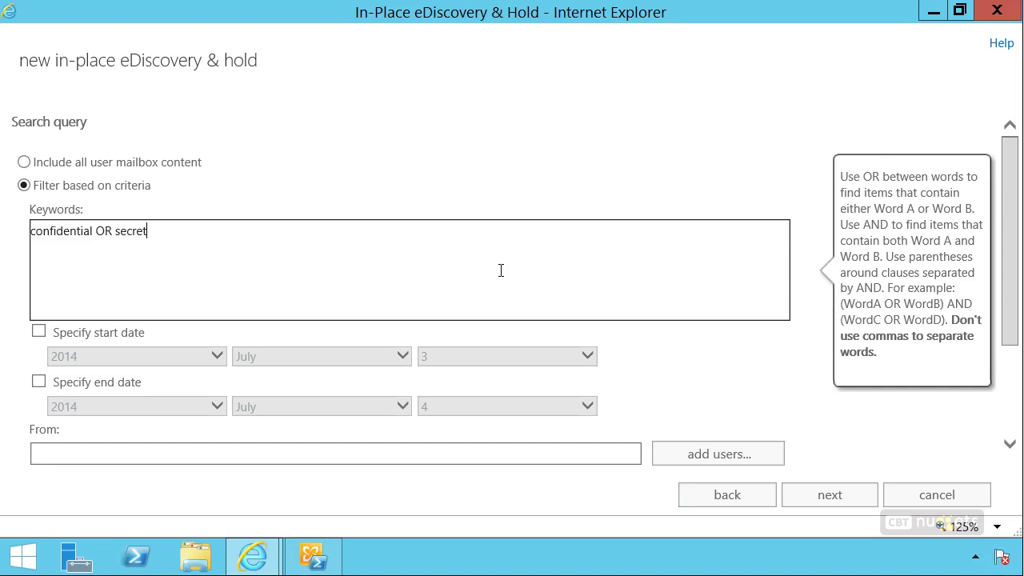
Step: Remove OR secret from the query keywords, keeping only confidential
key(BackSpace)
key(BackSpace)
key(BackSpace)
key(BackSpace)
key(BackSpace)
key(BackSpace)
key(BackSpace)
key(BackSpace)
key(BackSpace)
Step: Review the query's date, sender, recipient and message type options, and close the message types dialog without saving a change
mouse_move(92, 333)
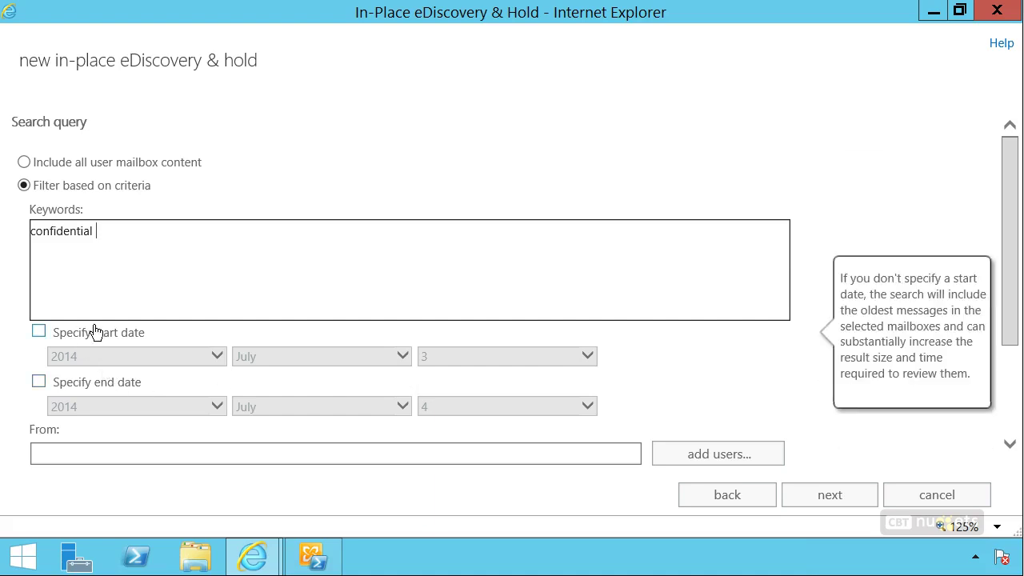
mouse_move(93, 392)
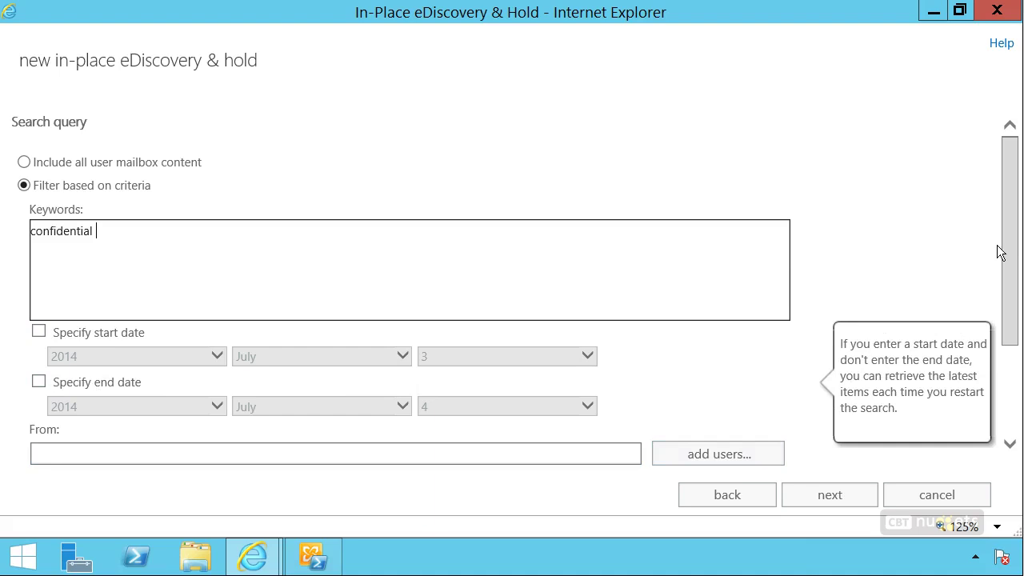
drag(1013, 235, 1016, 343)
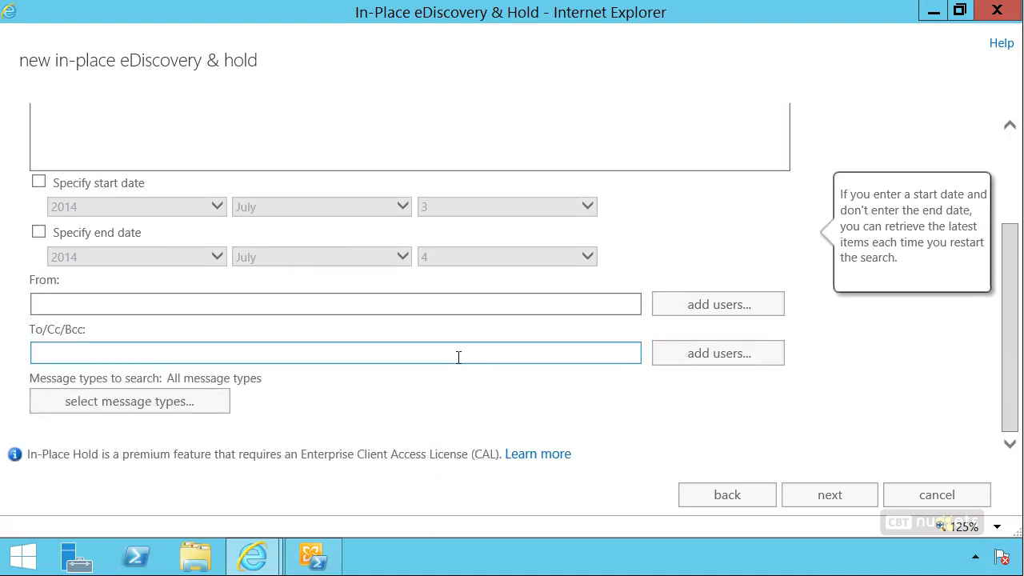
click(174, 411)
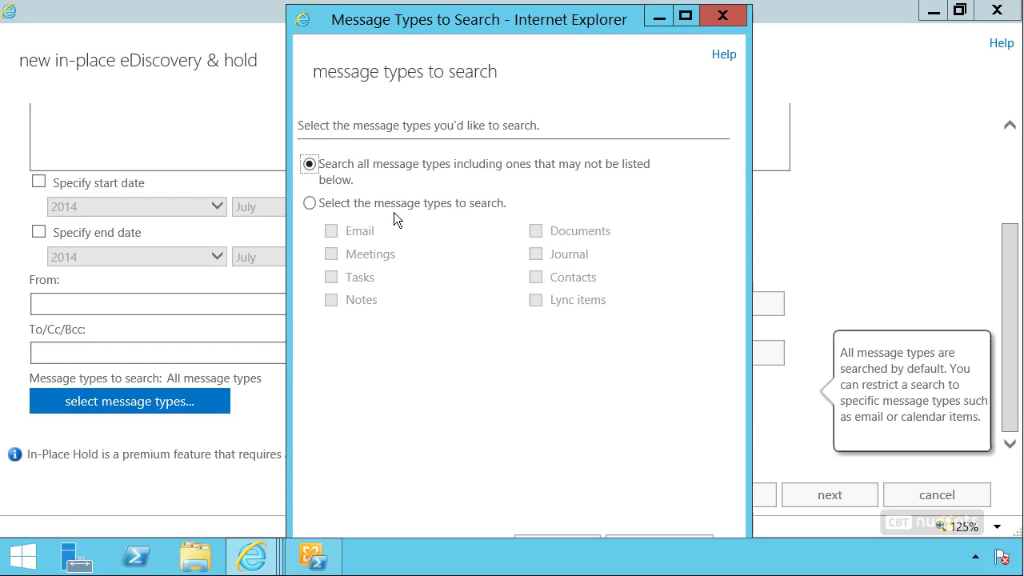
click(400, 205)
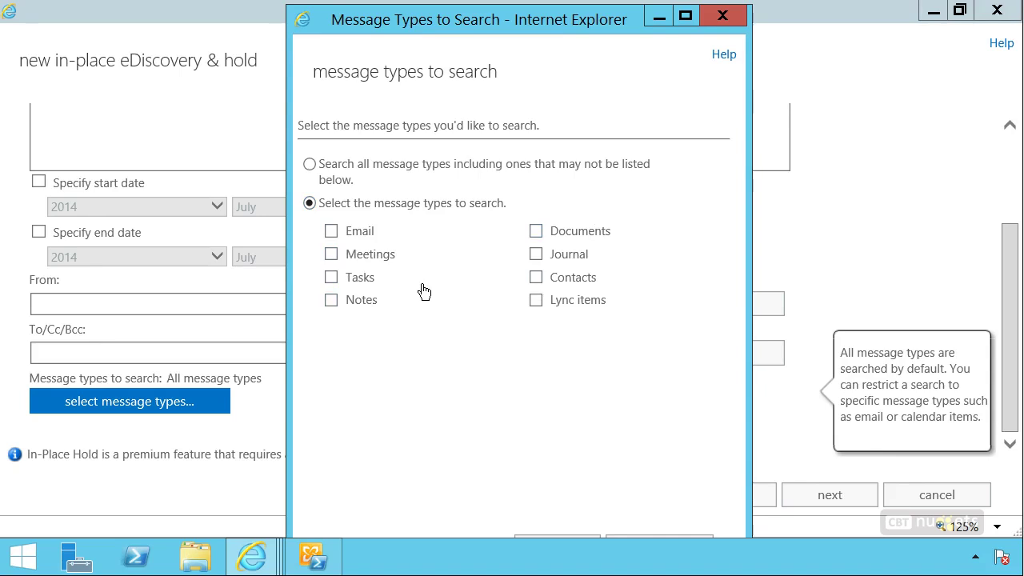
click(435, 175)
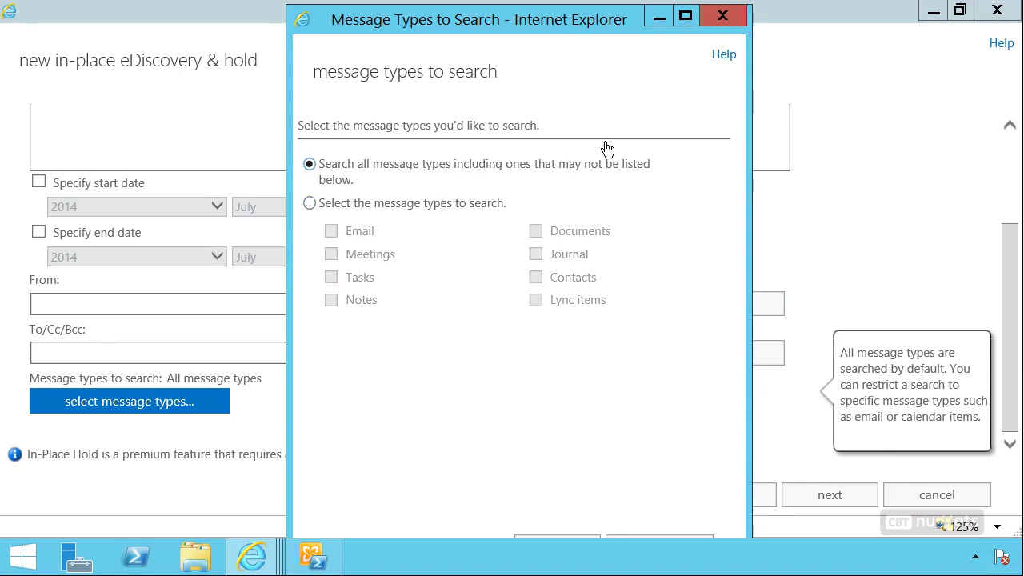
click(722, 18)
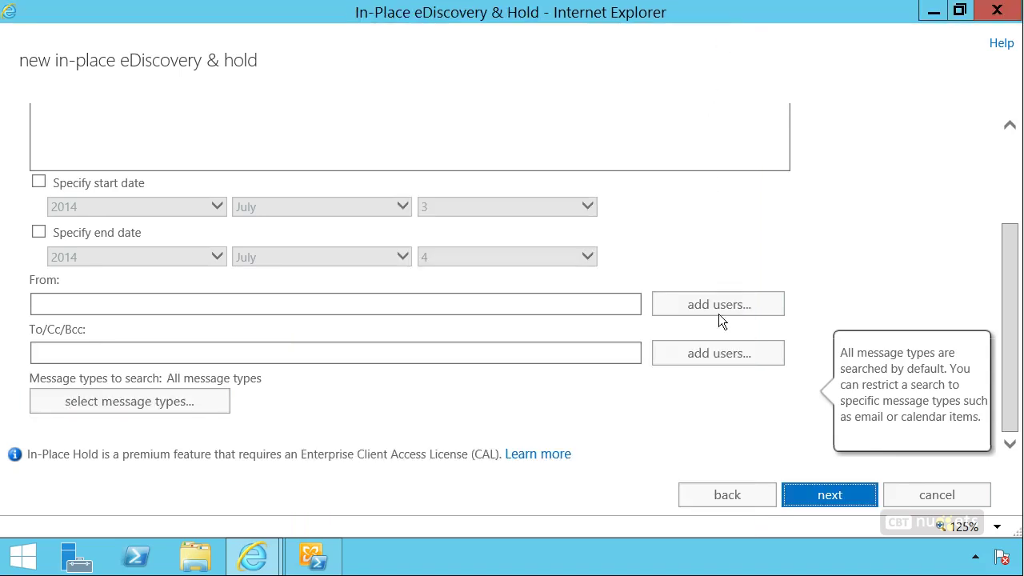
Step: Complete the new search without an In-Place Hold and close the wizard after saving
click(829, 496)
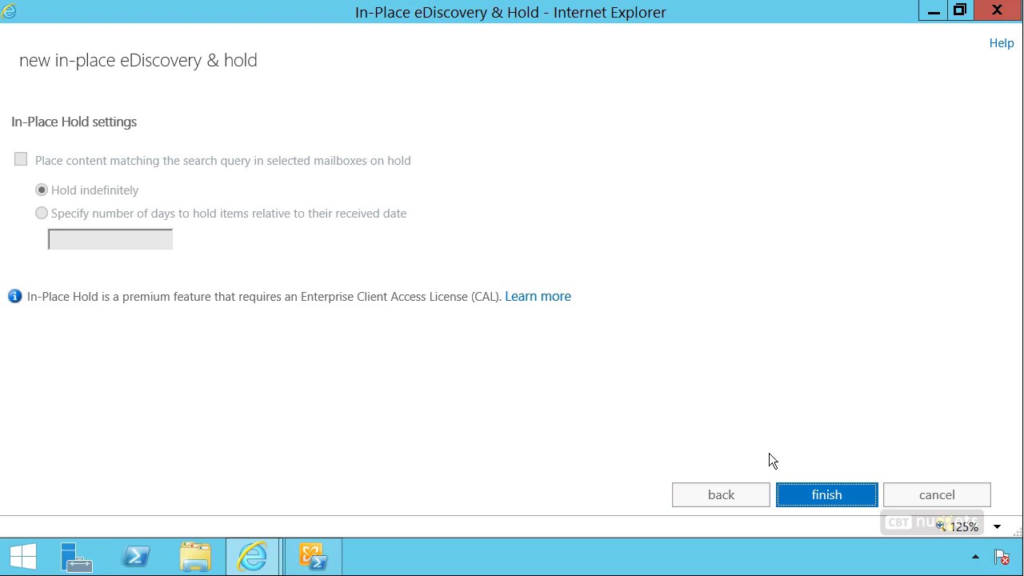
click(805, 494)
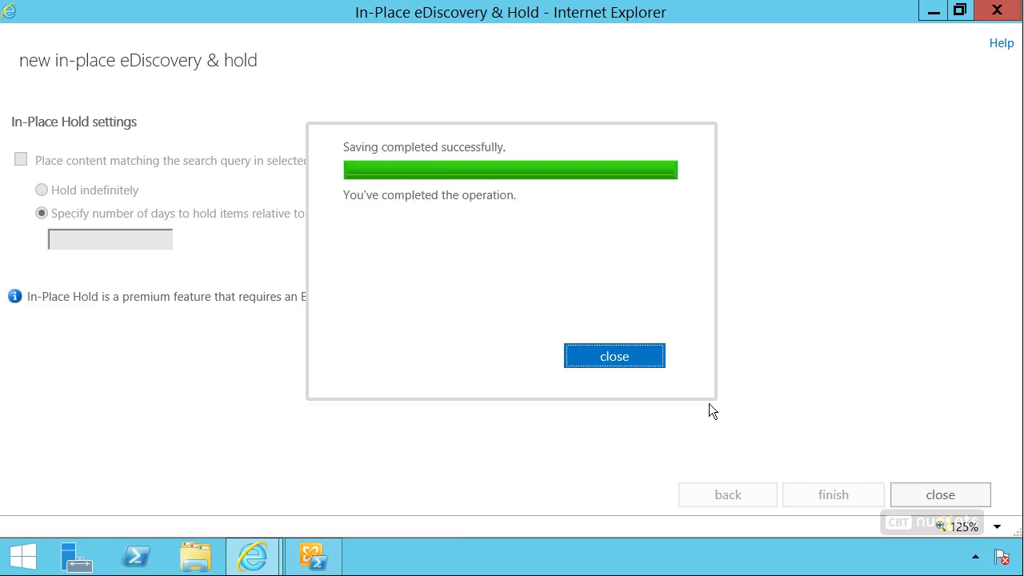
click(632, 359)
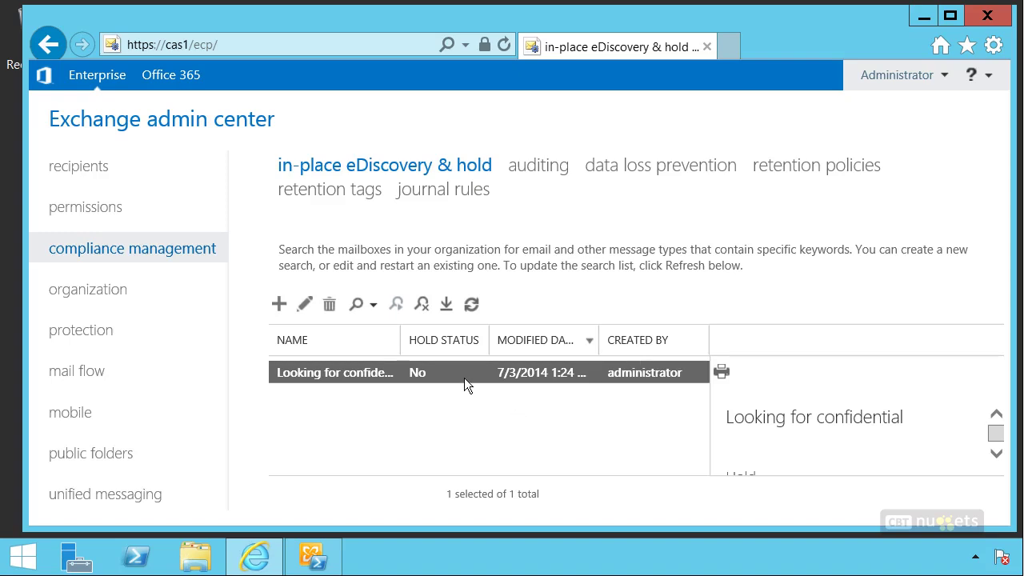
Step: Refresh the search list and examine the Looking for confidential search's status, size, item count, errors and statistics in its details
click(471, 309)
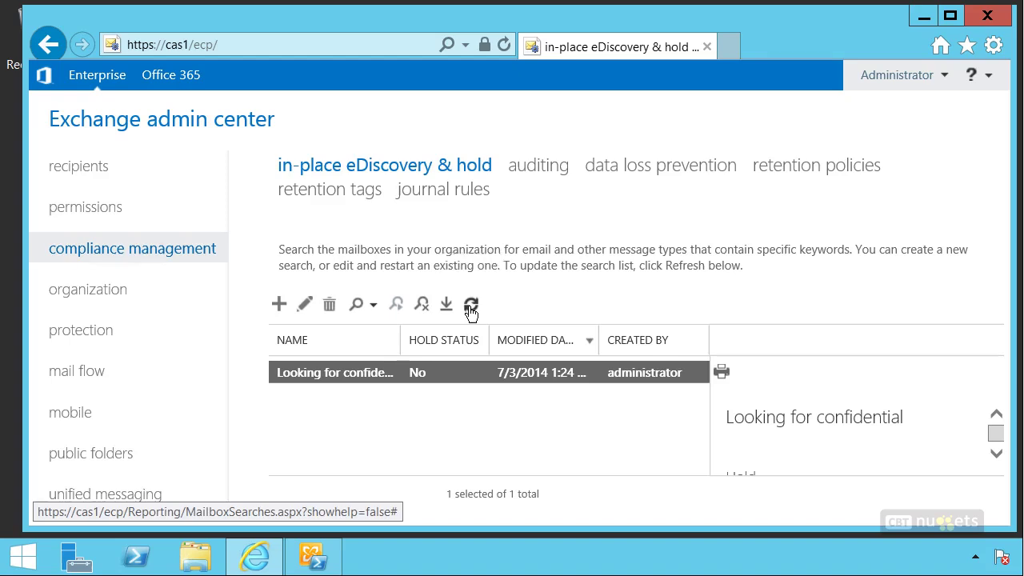
click(996, 455)
click(996, 455)
click(996, 455)
click(996, 454)
click(996, 455)
click(996, 454)
click(996, 454)
click(996, 454)
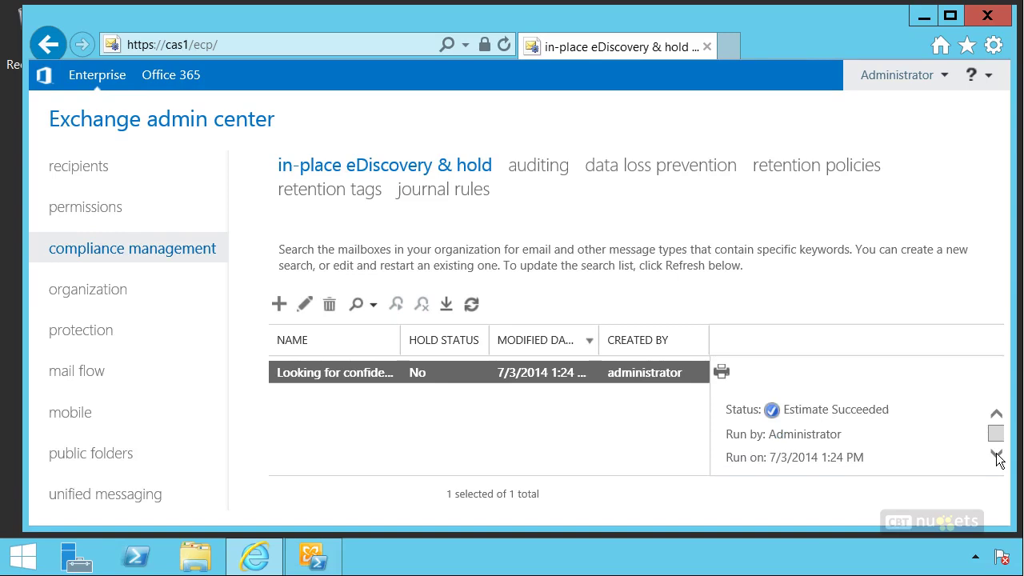
click(995, 454)
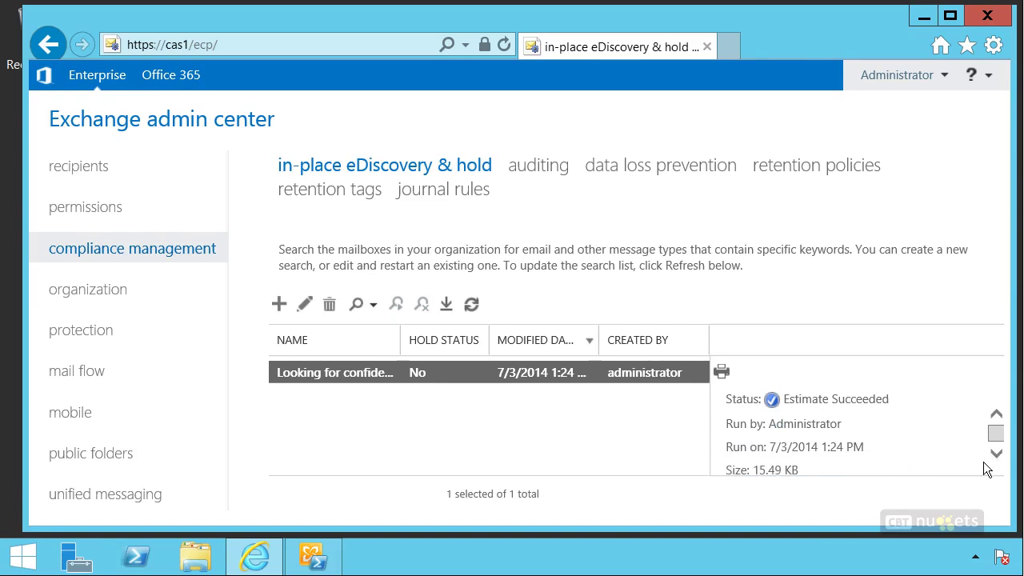
click(996, 454)
click(996, 454)
click(996, 454)
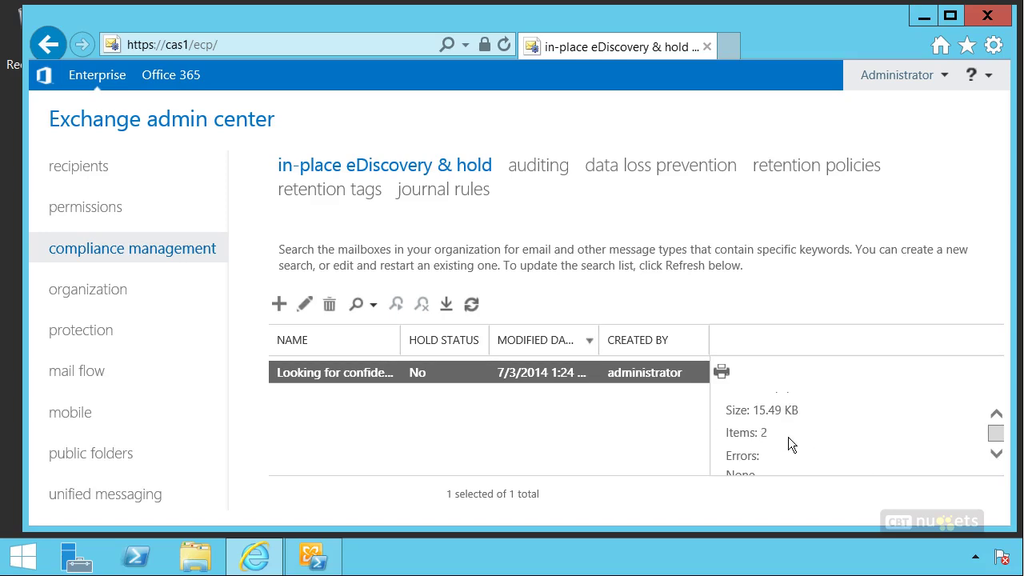
click(996, 454)
click(996, 455)
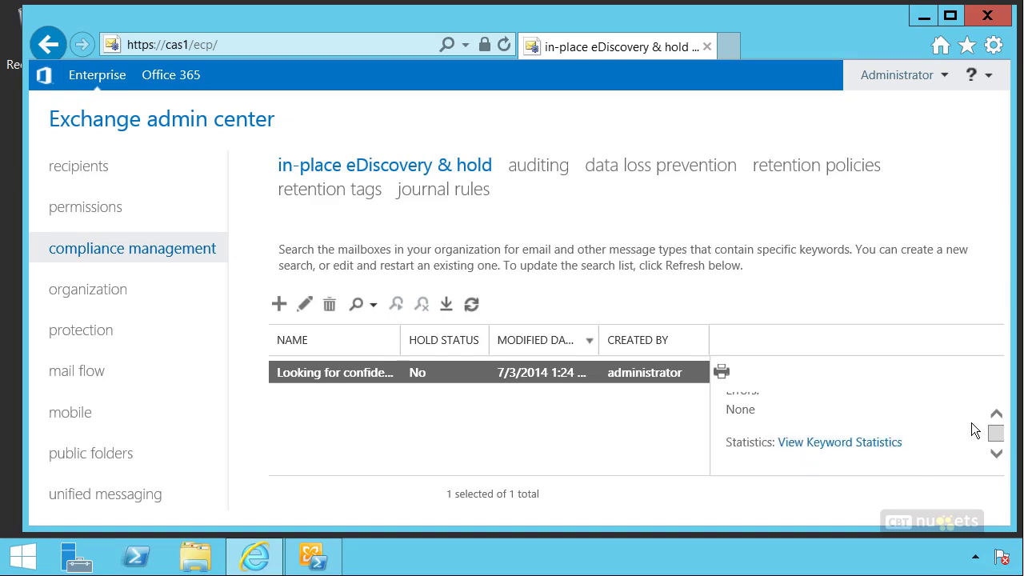
click(996, 414)
click(996, 413)
click(996, 414)
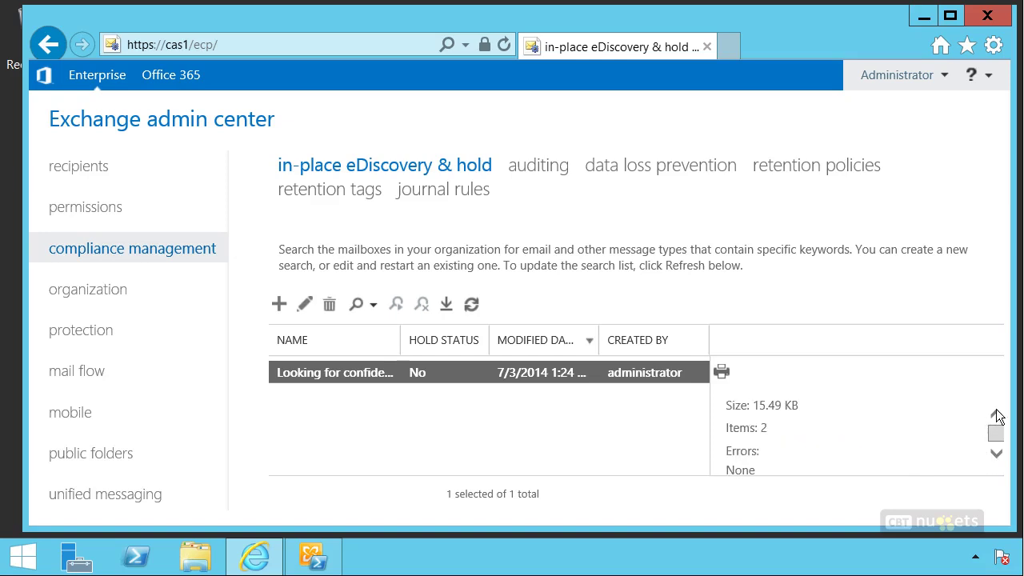
click(996, 413)
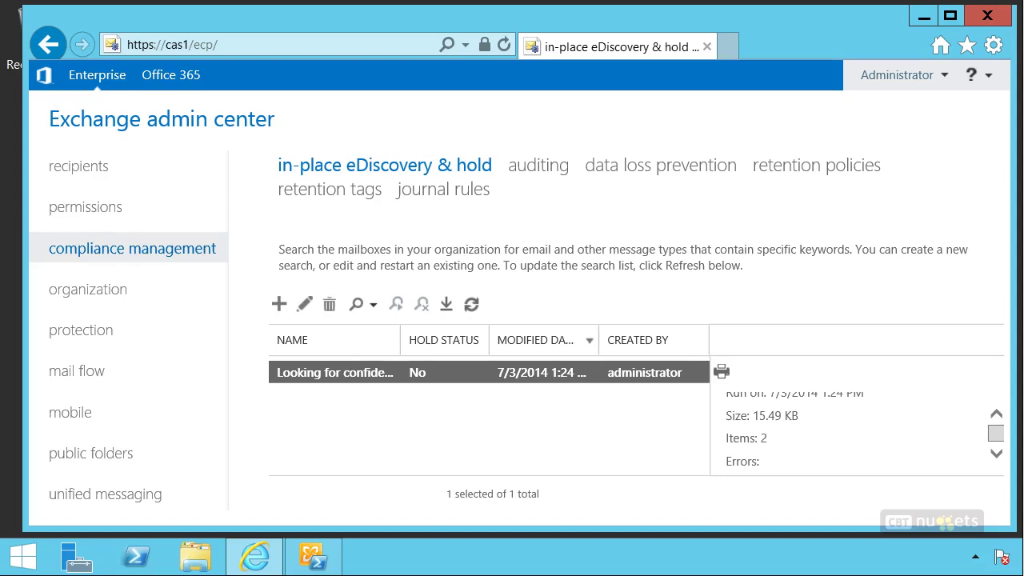
Step: Preview the Looking for confidential search results and read the message RE: Hey - guess what to its end
click(374, 309)
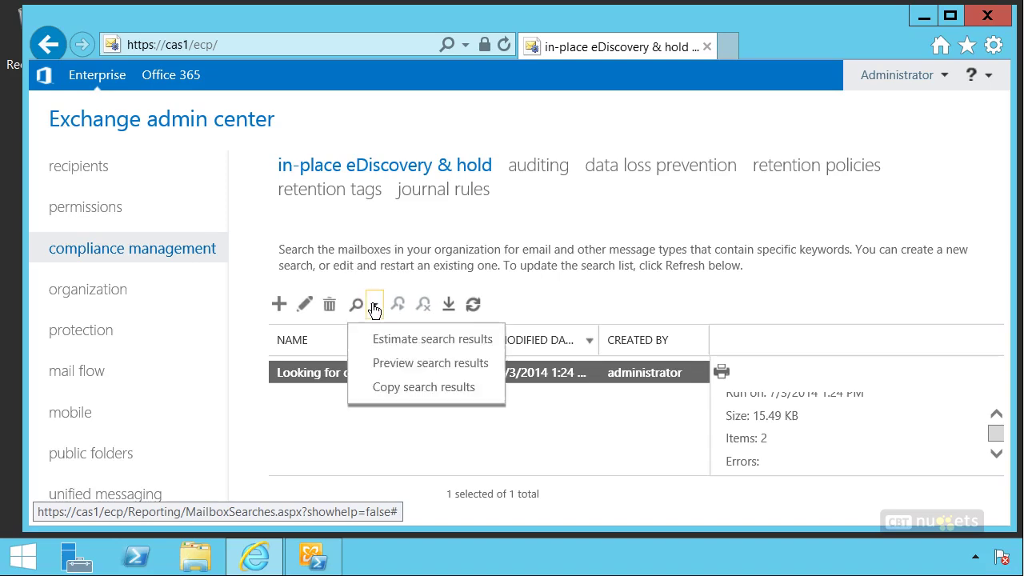
click(396, 364)
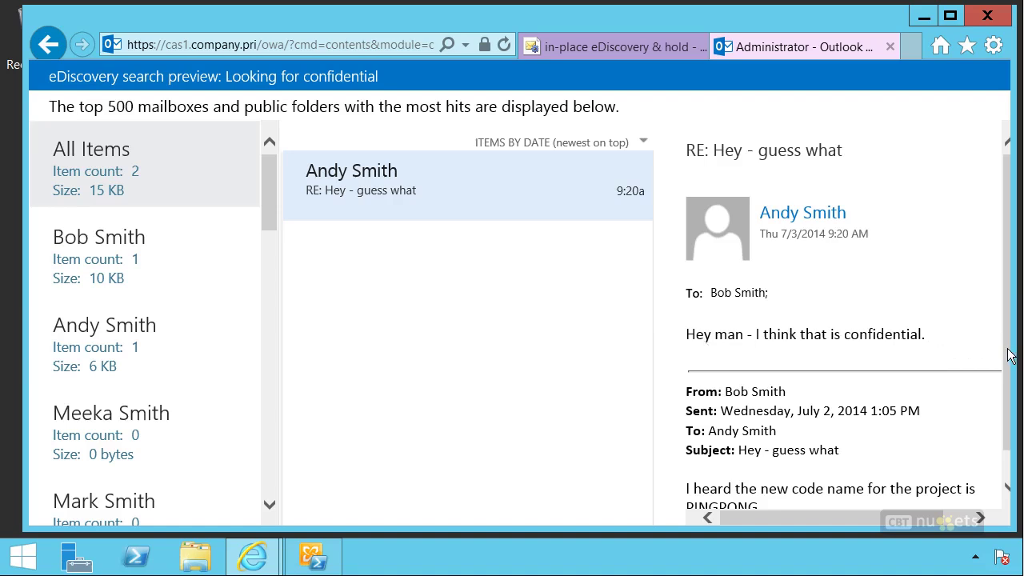
scroll(1007, 352, down, 1)
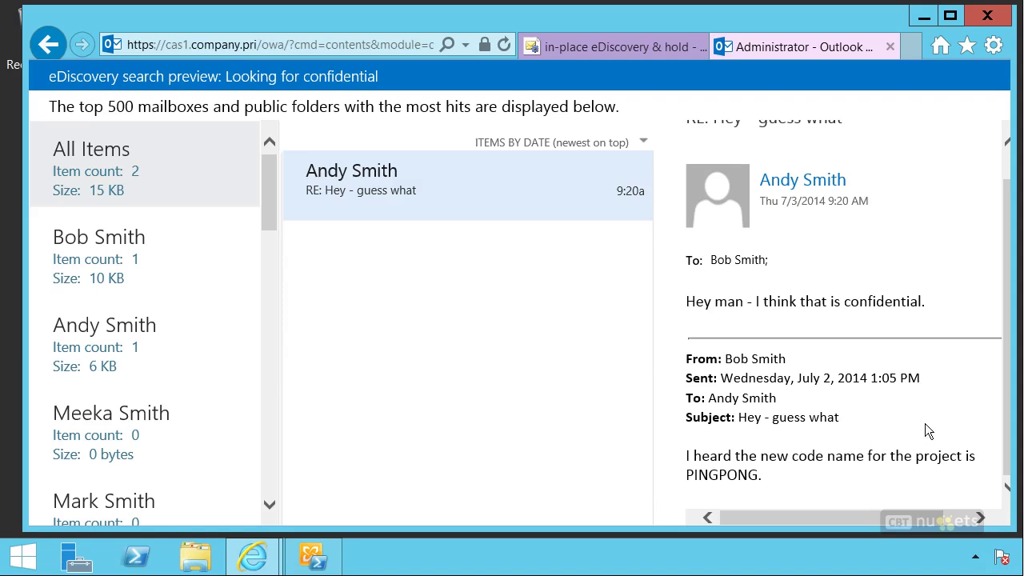
Step: Reread the message RE: Hey - guess what from its beginning and close the search preview
scroll(1009, 373, up, 1)
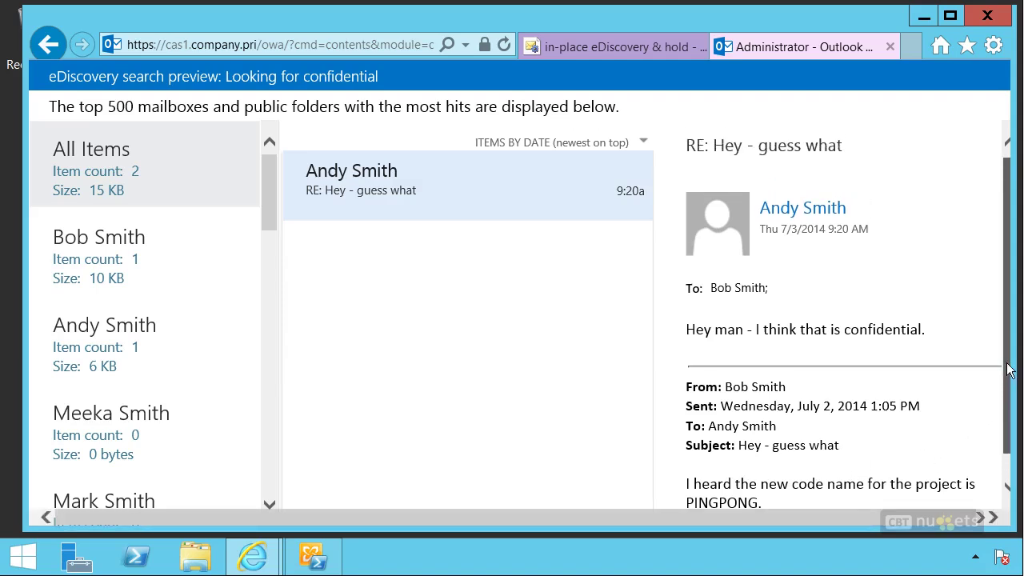
mouse_move(1009, 370)
mouse_down()
mouse_move(1008, 384)
mouse_move(1006, 359)
mouse_up()
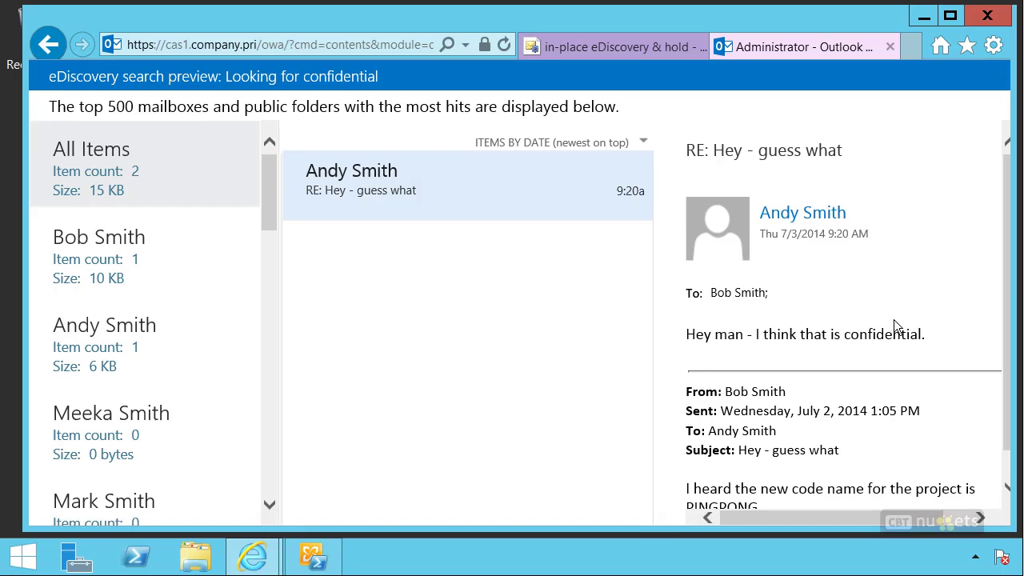
click(888, 47)
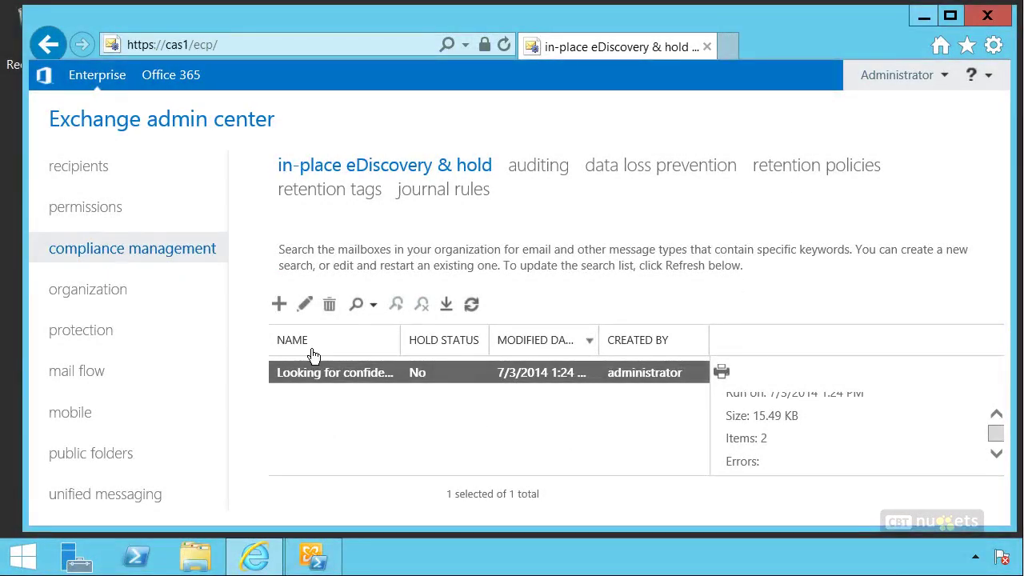
Step: Edit the Looking for confidential search to cover only a specified mailbox, that of the recipient of RE: Hey - guess what
click(305, 305)
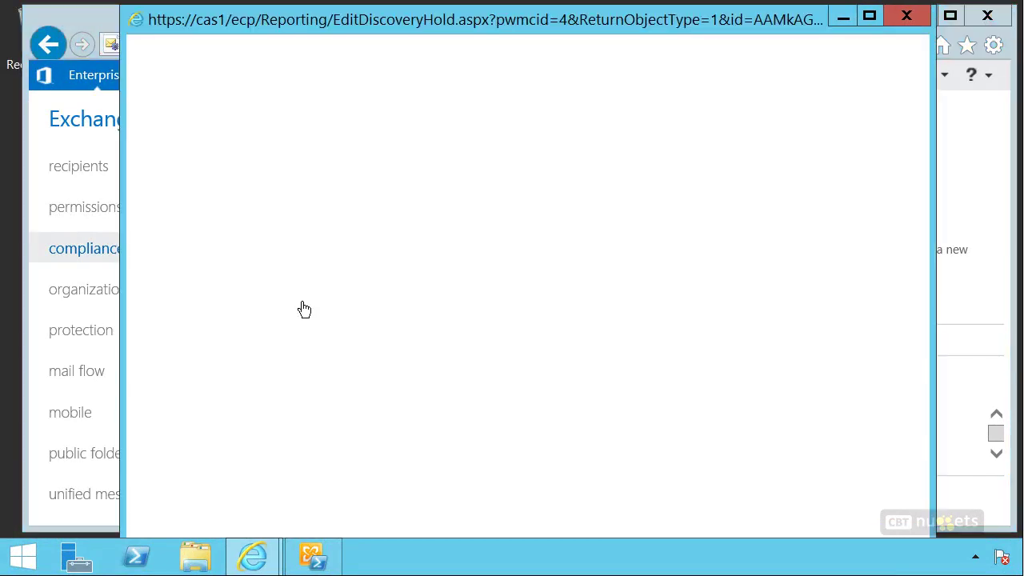
click(869, 16)
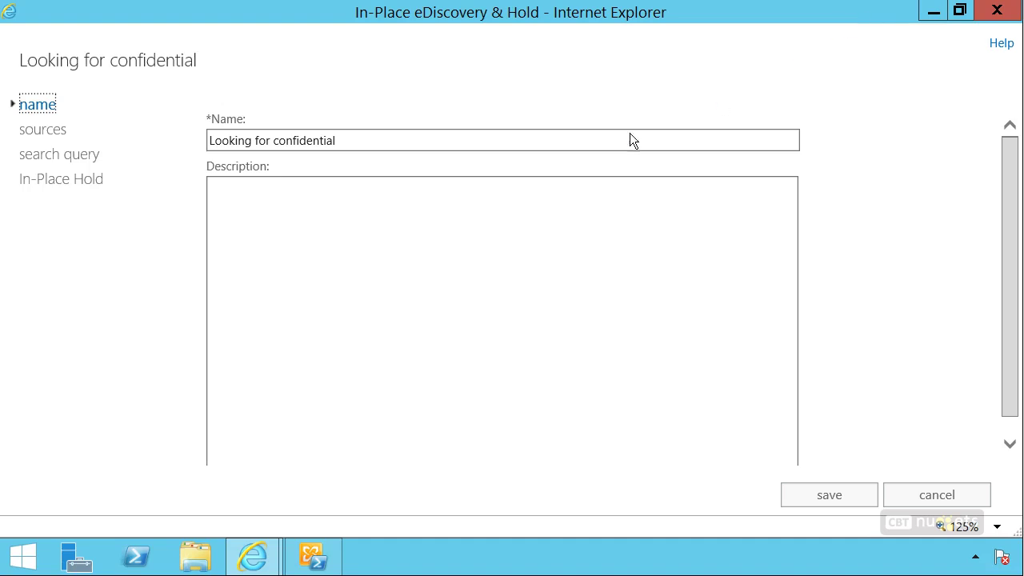
click(54, 134)
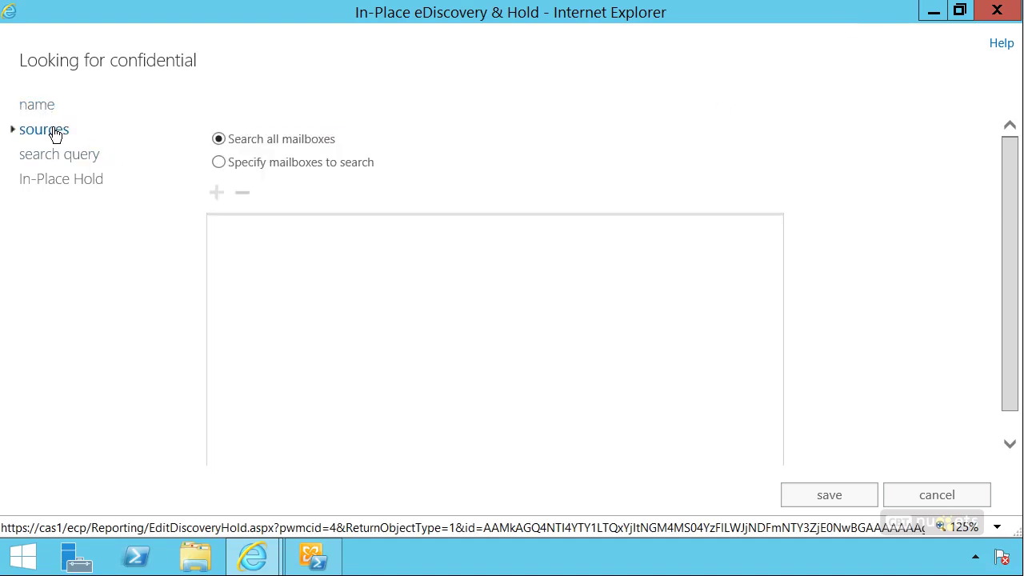
click(218, 162)
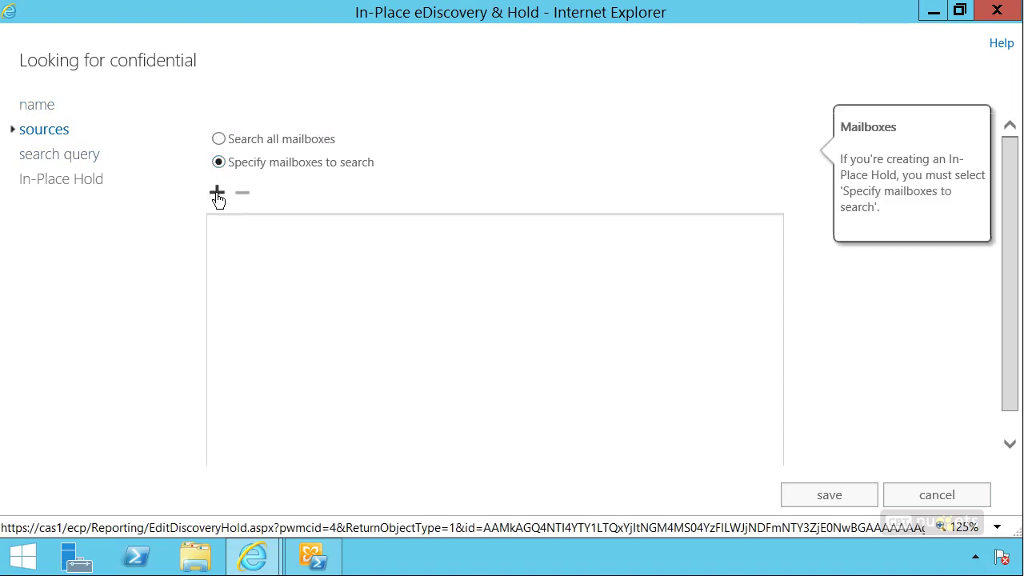
click(217, 194)
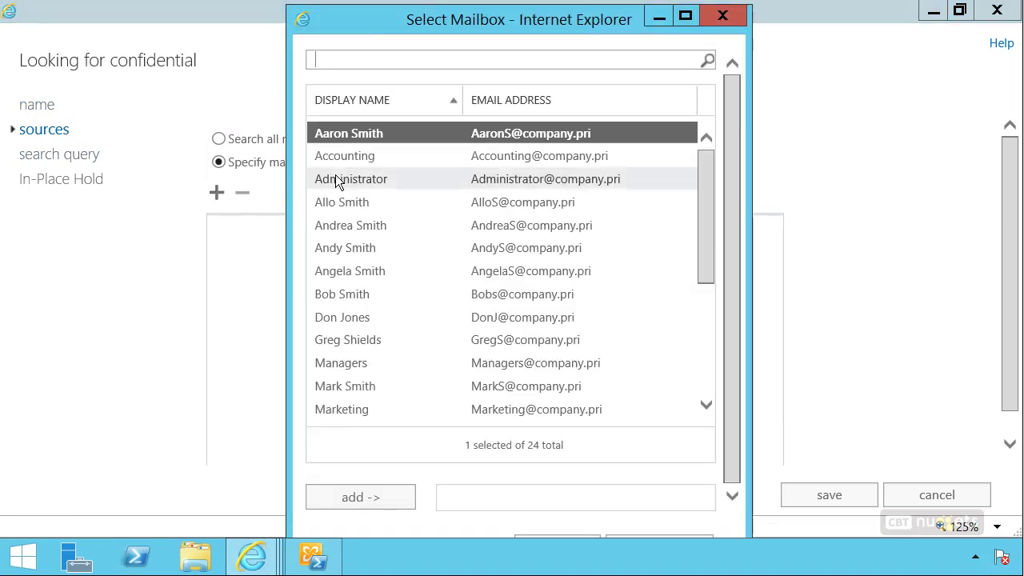
click(388, 294)
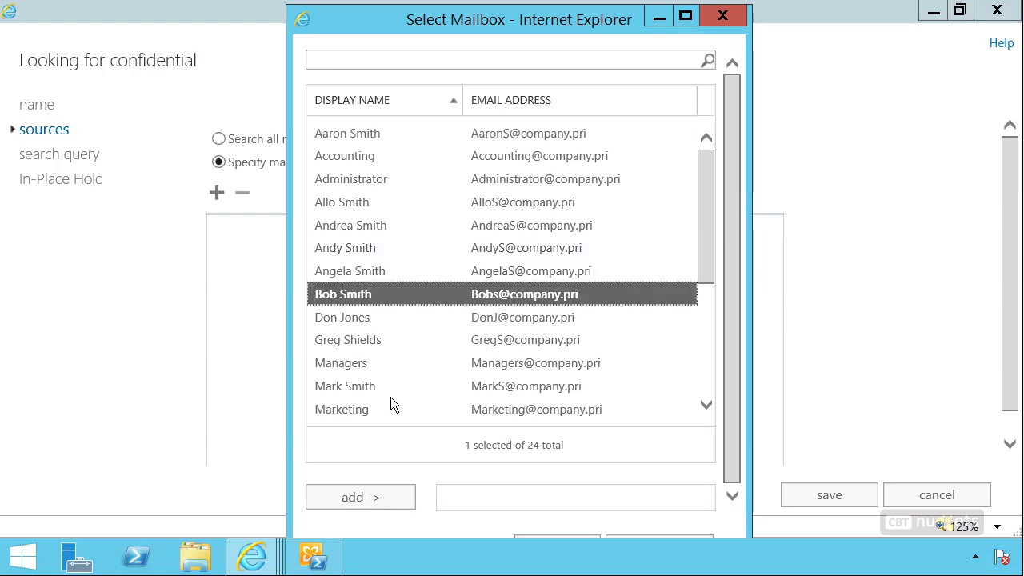
click(385, 500)
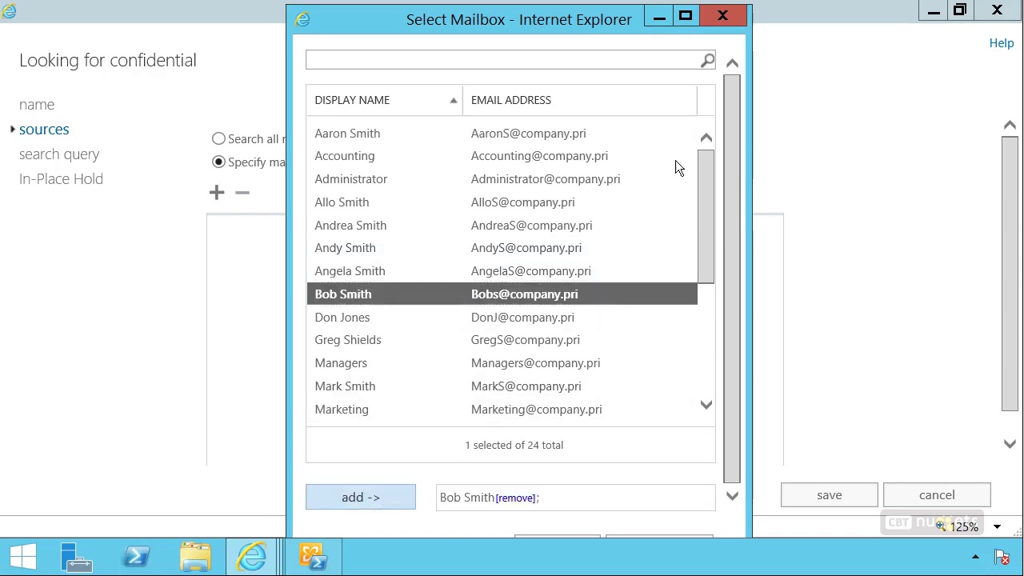
click(684, 15)
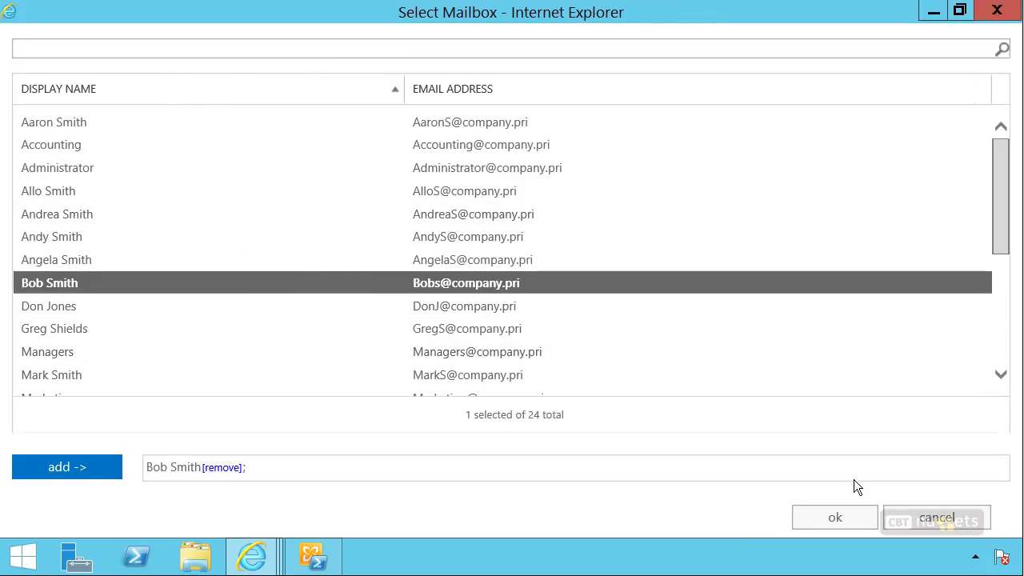
click(836, 520)
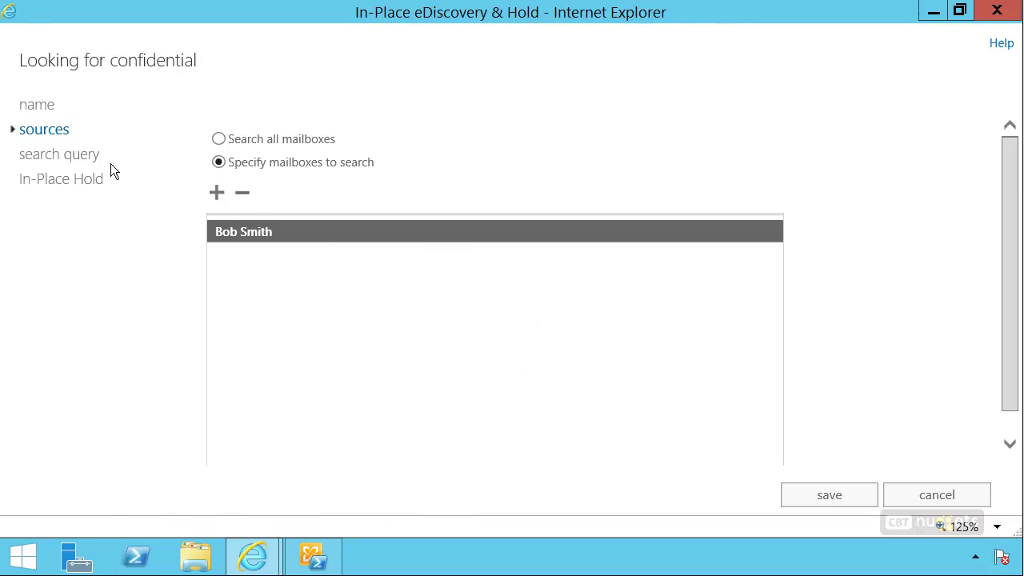
Step: Replace the search query's keyword with PINGPONG and save the edited search
click(78, 156)
drag(301, 192, 217, 194)
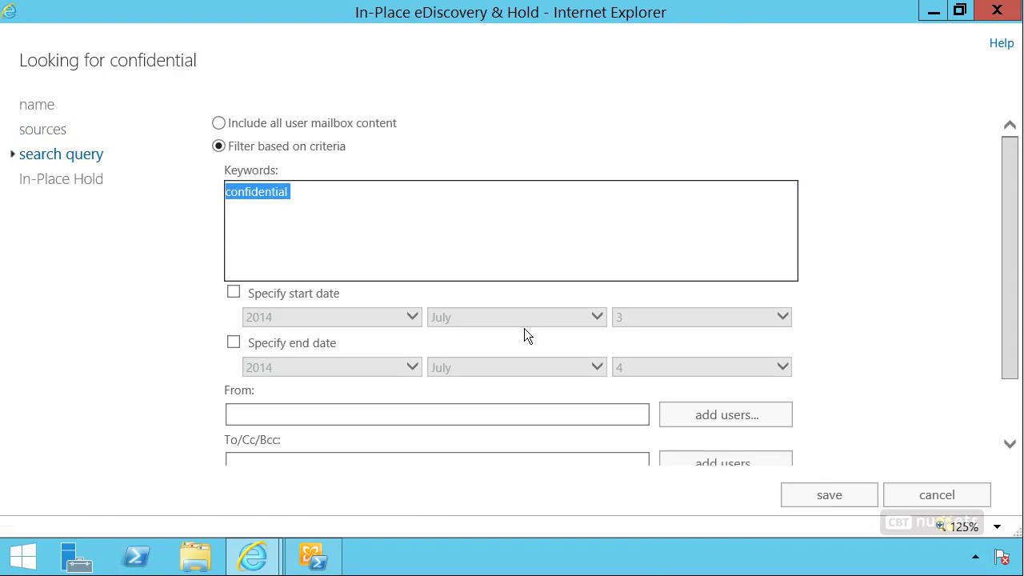
text(PIN)
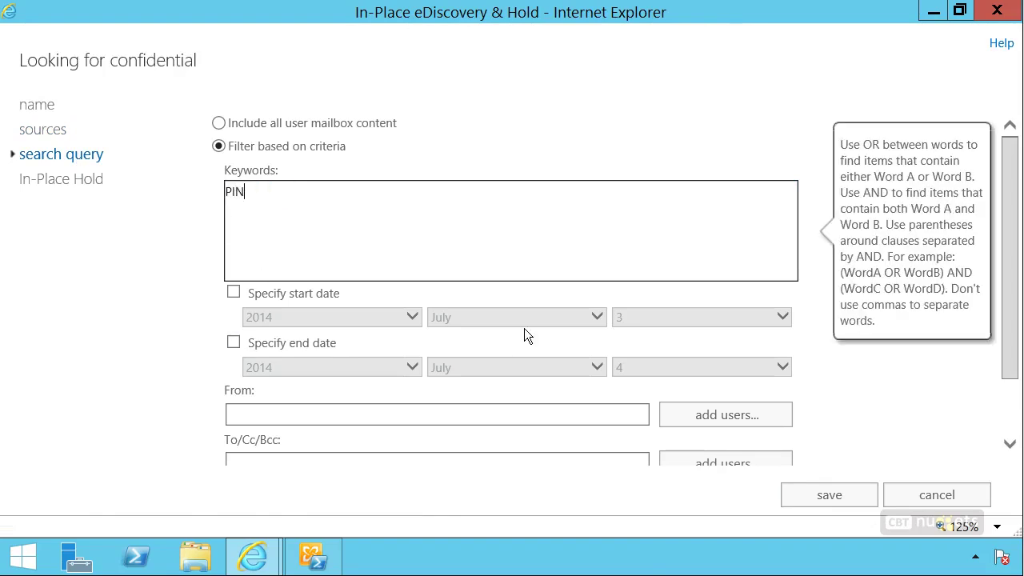
text(GPONG)
click(812, 491)
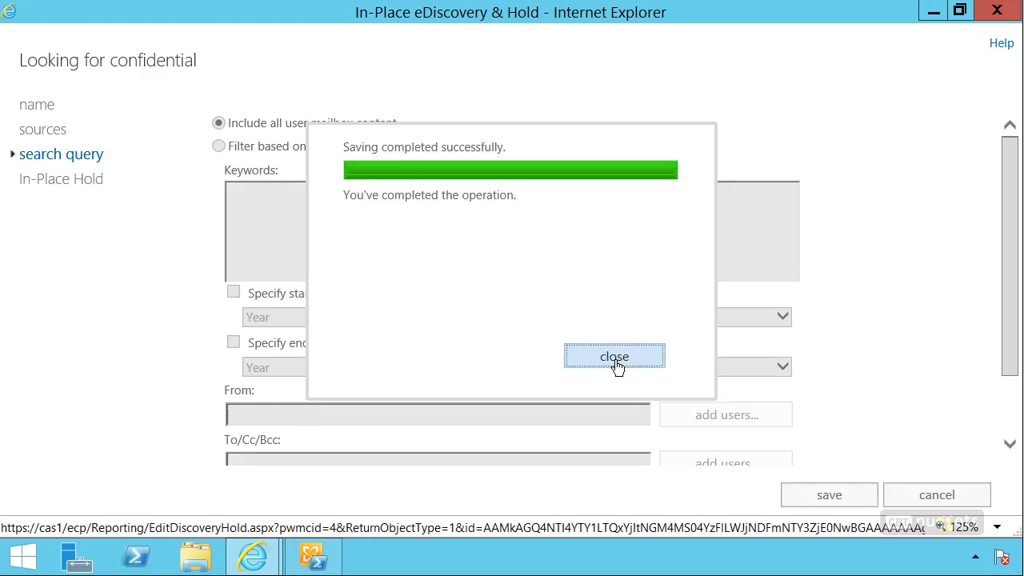
click(615, 358)
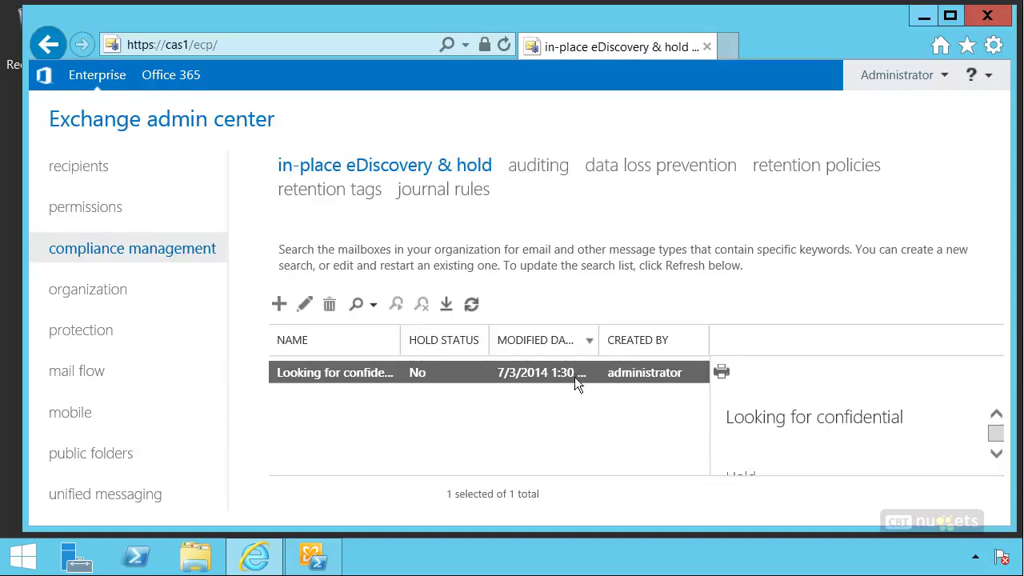
Step: Refresh the search list and examine the edited search's status, size, item count and errors in its details
click(472, 307)
click(996, 453)
click(996, 454)
click(996, 454)
click(996, 454)
click(996, 455)
click(996, 454)
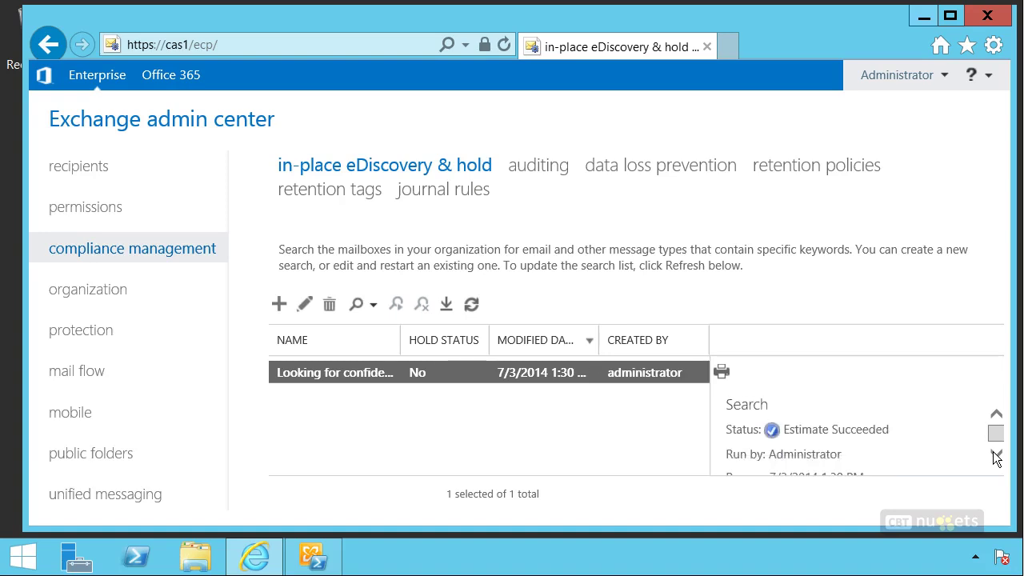
click(996, 454)
click(996, 454)
click(996, 455)
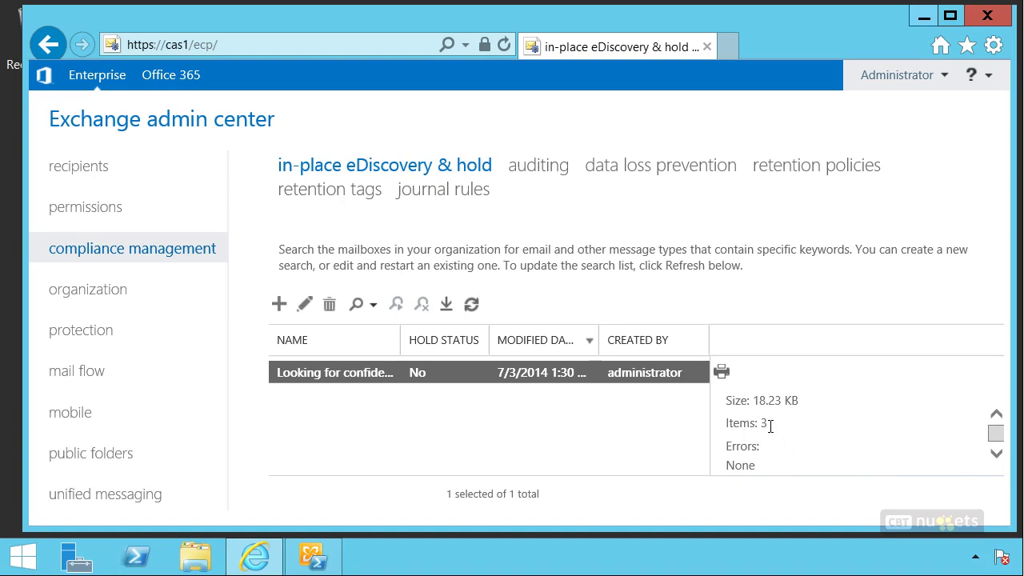
Step: Preview the edited search's results, read the messages Hey - guess what, RE: Hey - guess what and Hey - dont tell anyone, and close the preview
click(370, 308)
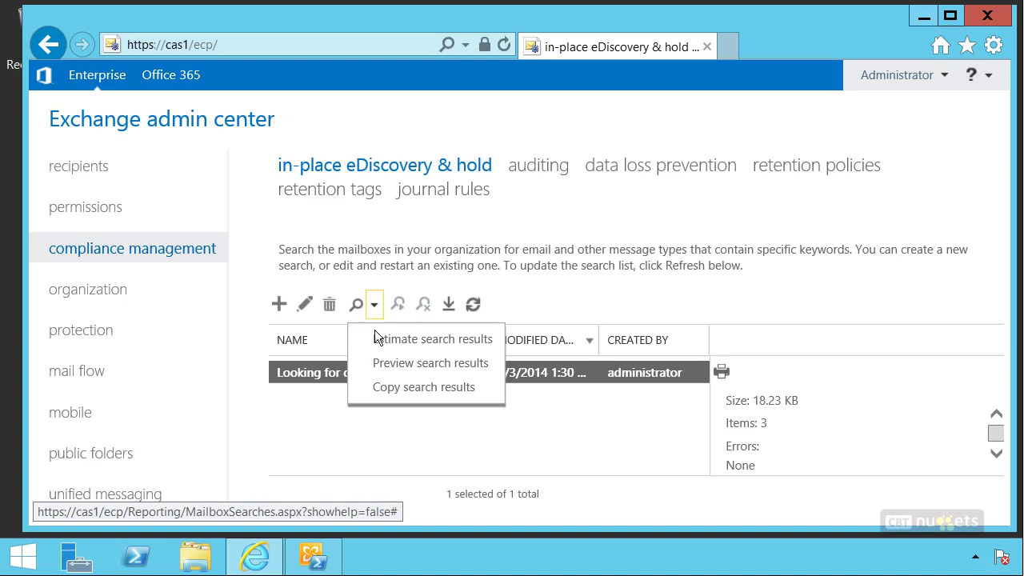
click(408, 366)
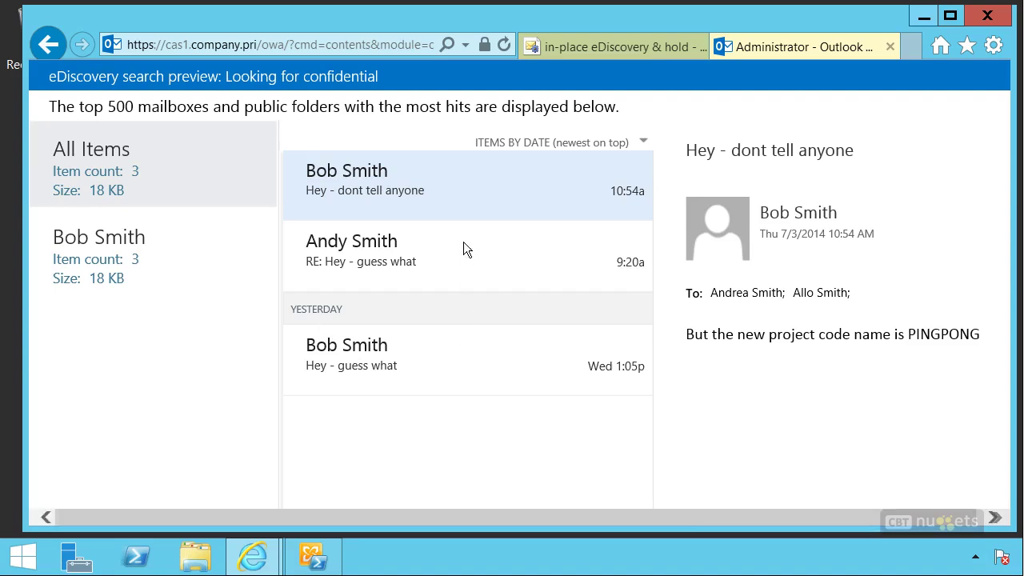
click(479, 367)
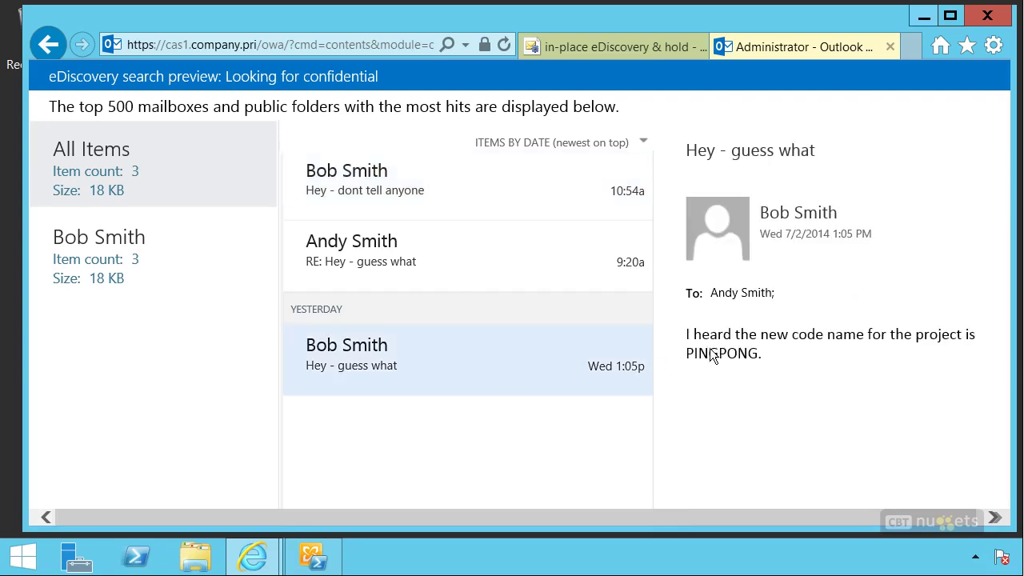
click(469, 276)
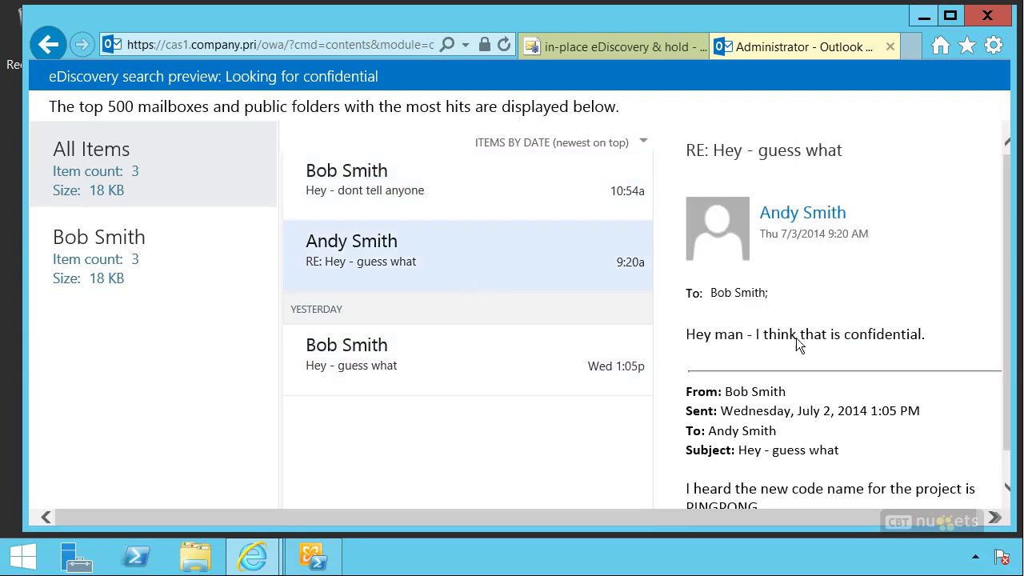
click(382, 198)
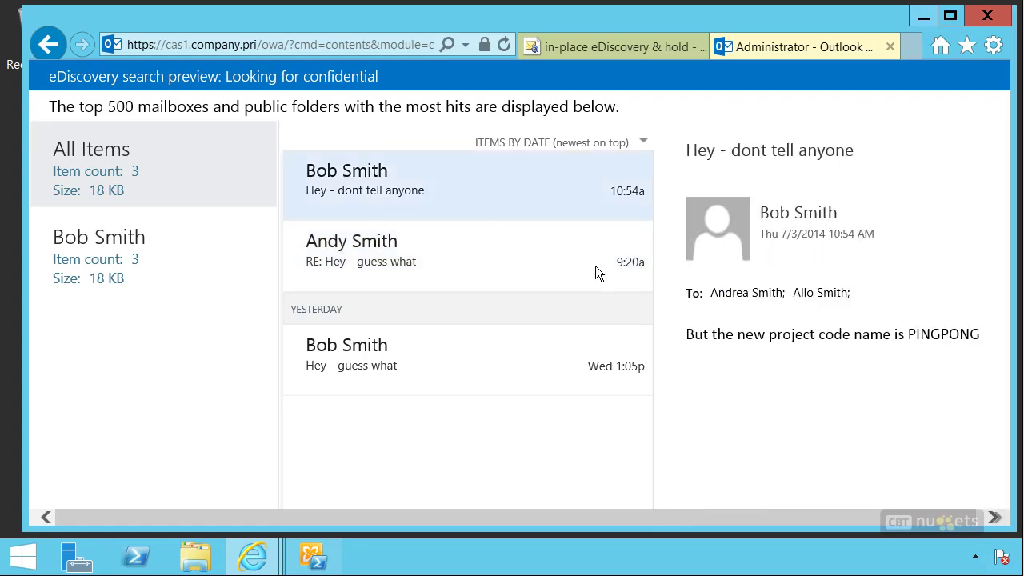
mouse_move(834, 300)
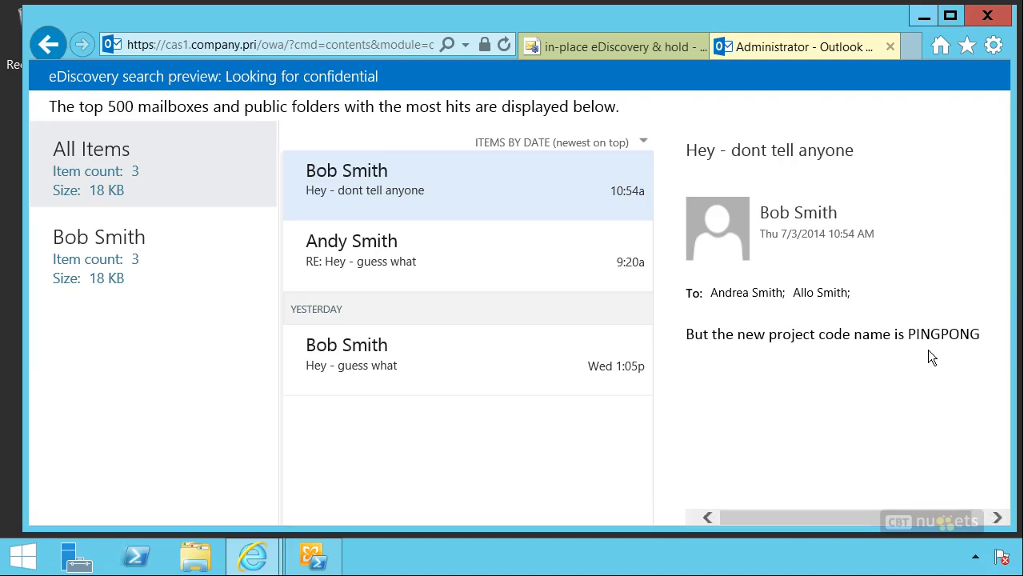
click(894, 45)
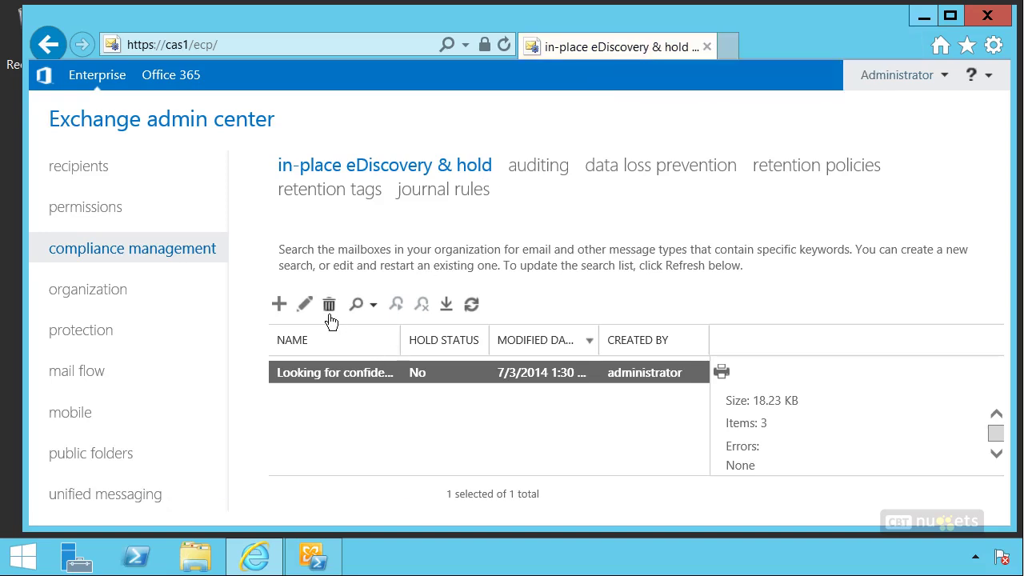
Step: Place content matching the Looking for confidential search on In-Place Hold indefinitely and save the search
click(304, 307)
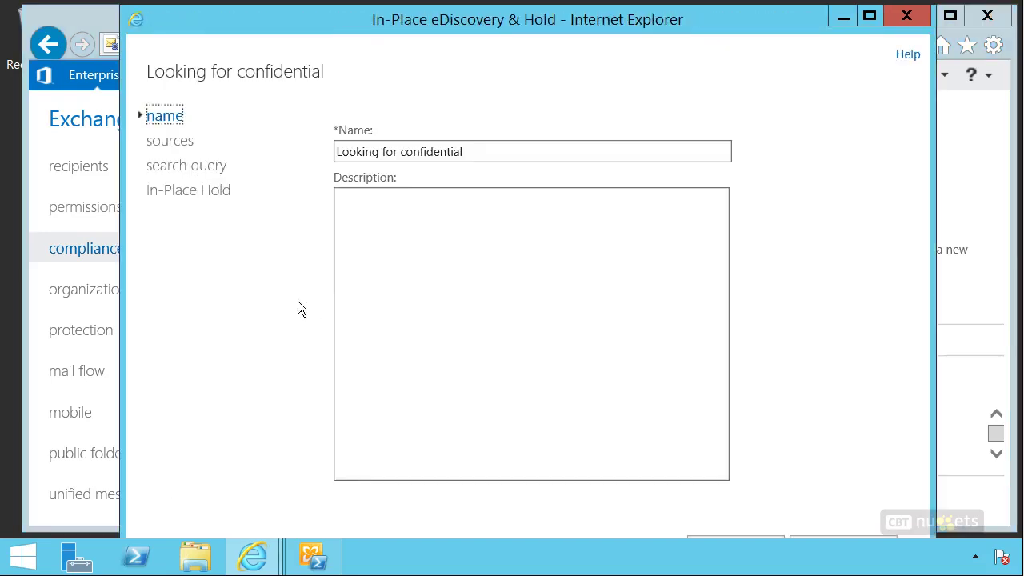
click(207, 199)
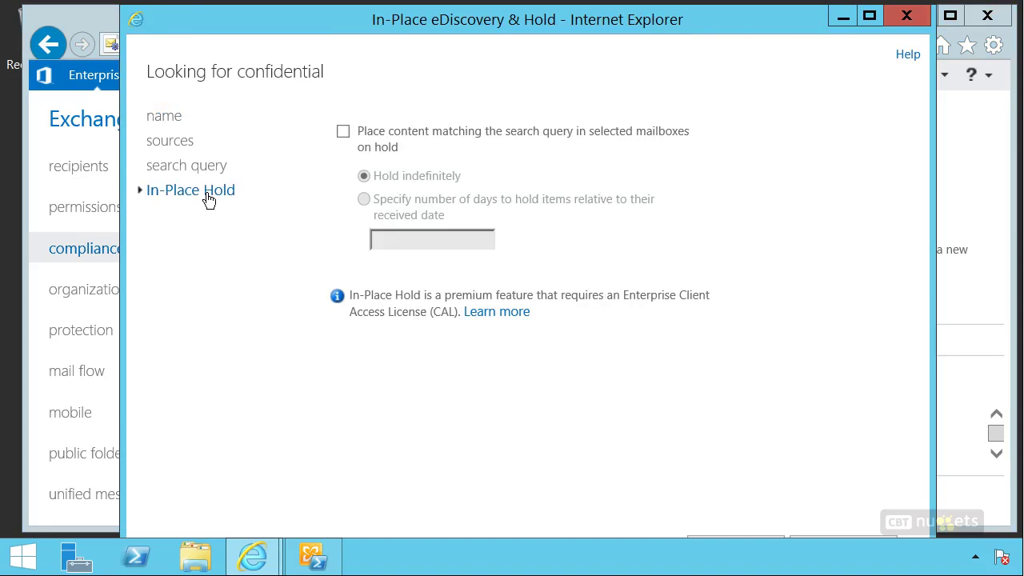
click(342, 137)
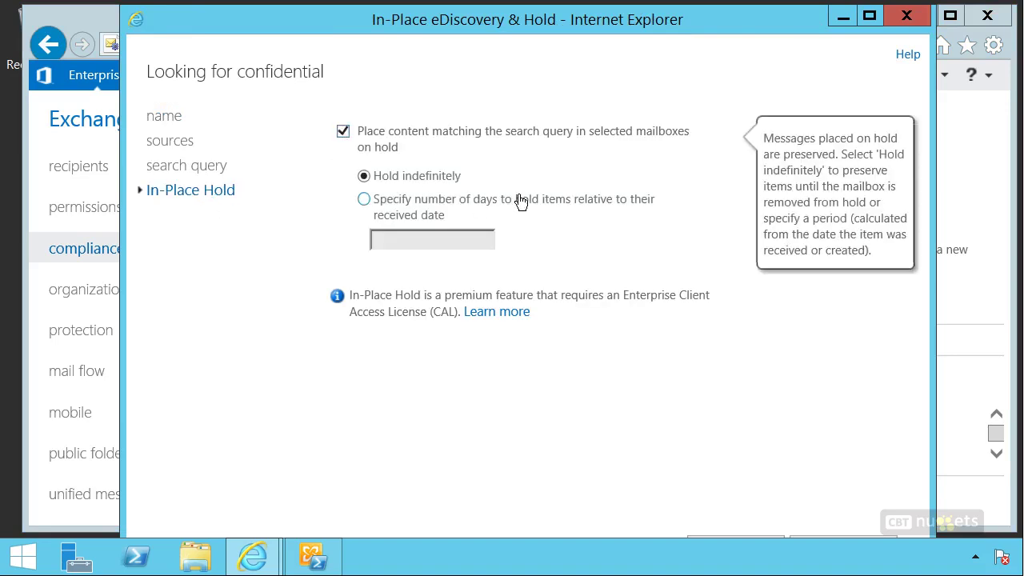
mouse_move(486, 174)
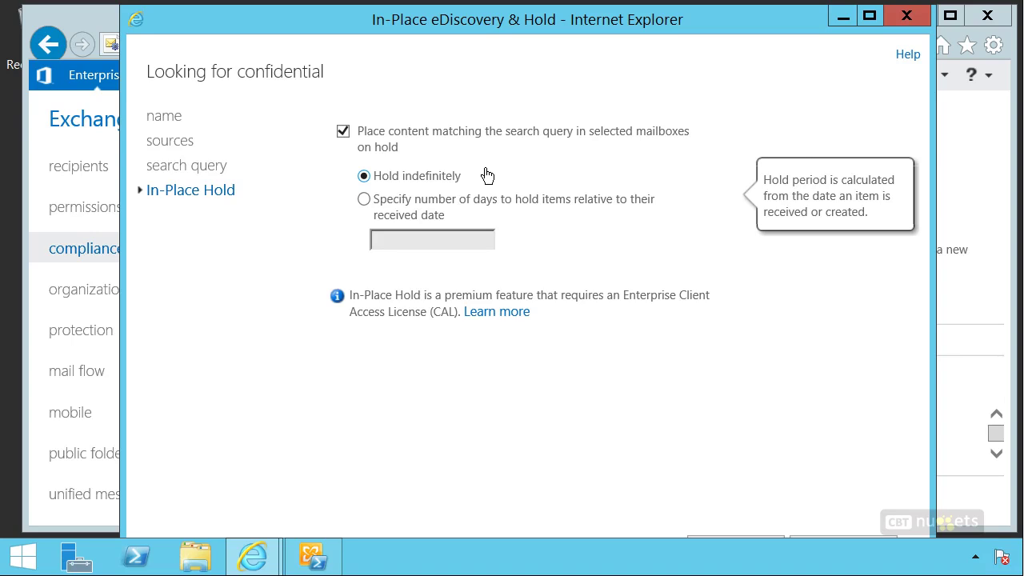
click(417, 206)
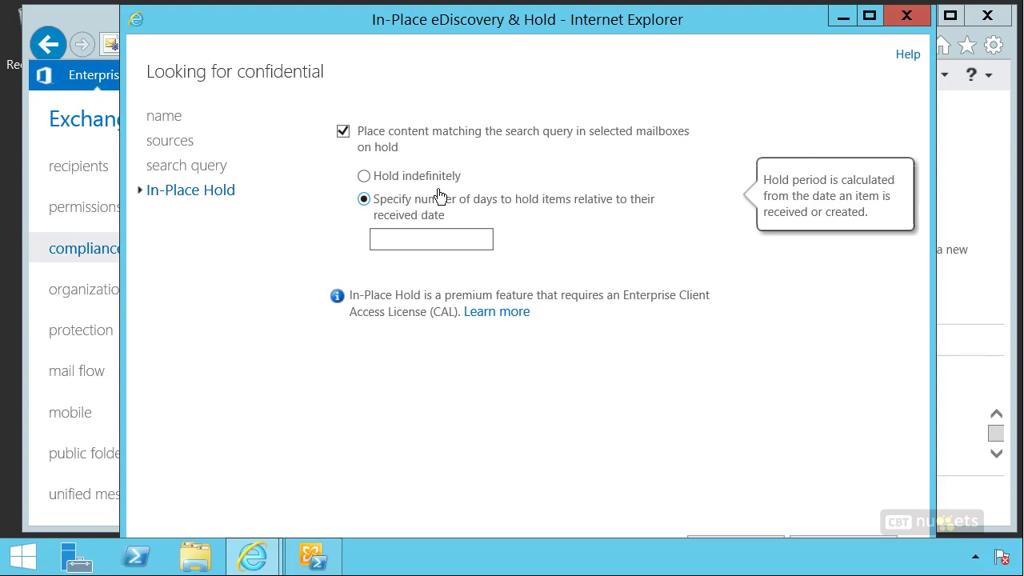
click(444, 178)
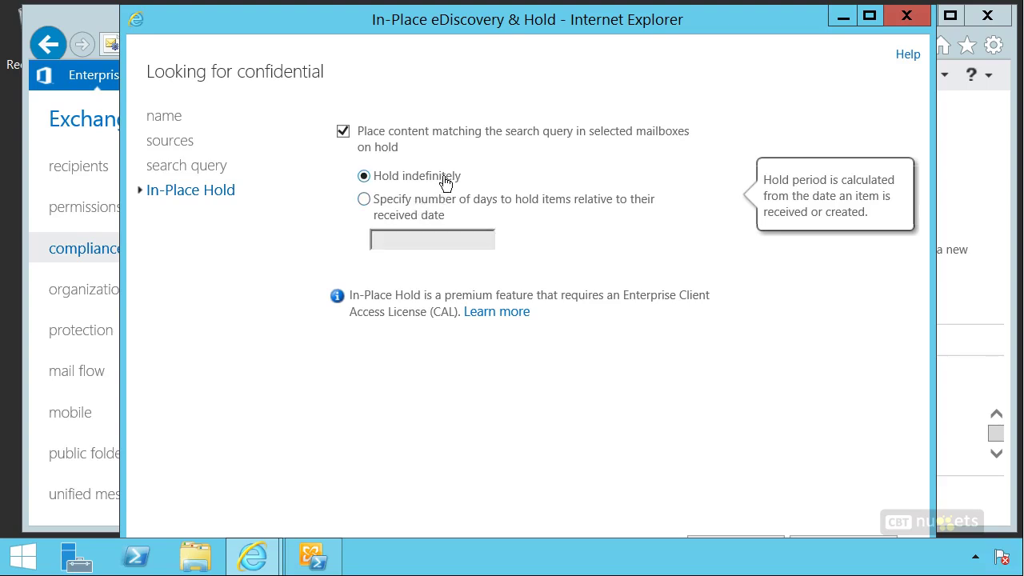
click(871, 17)
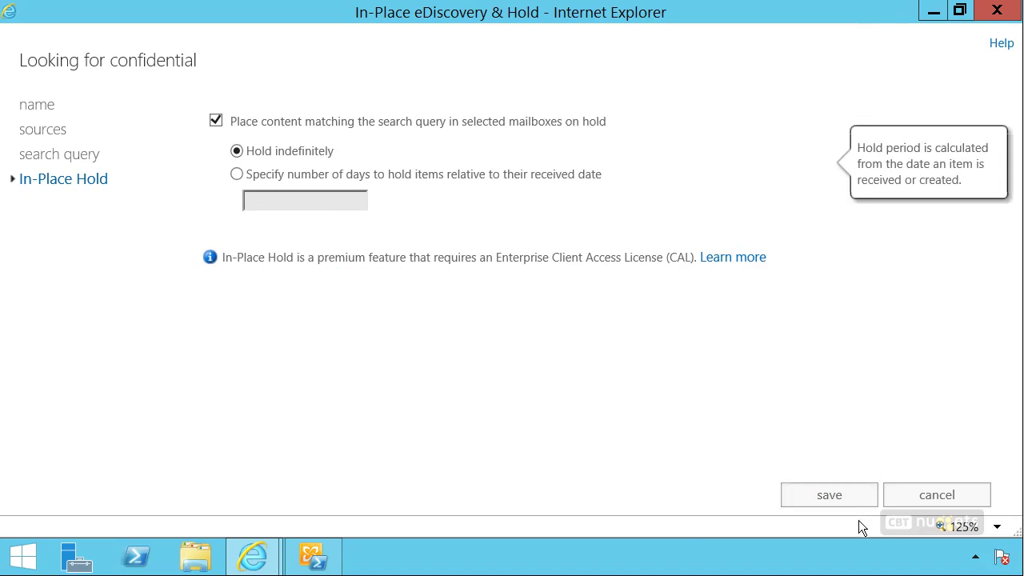
click(844, 502)
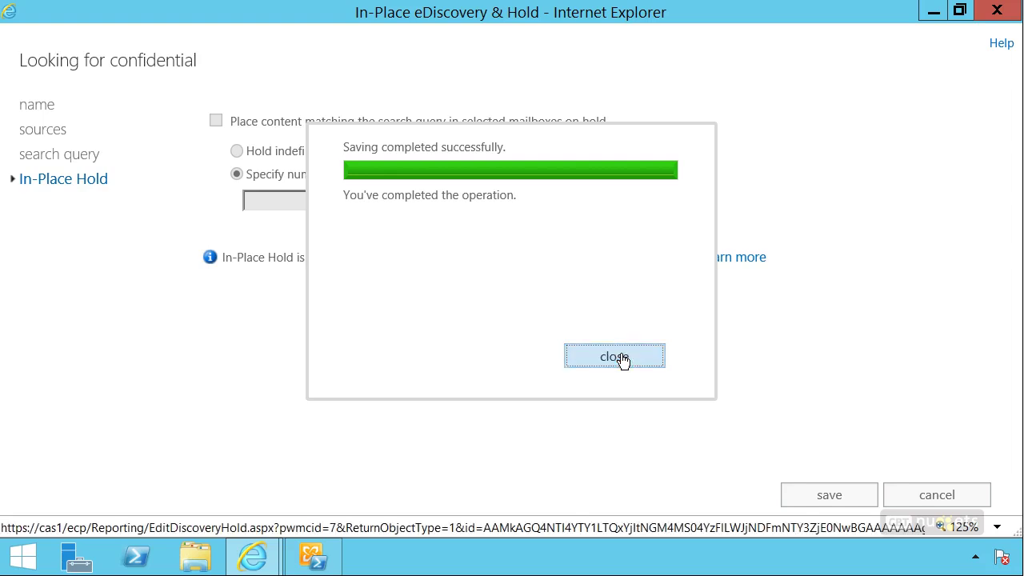
click(622, 359)
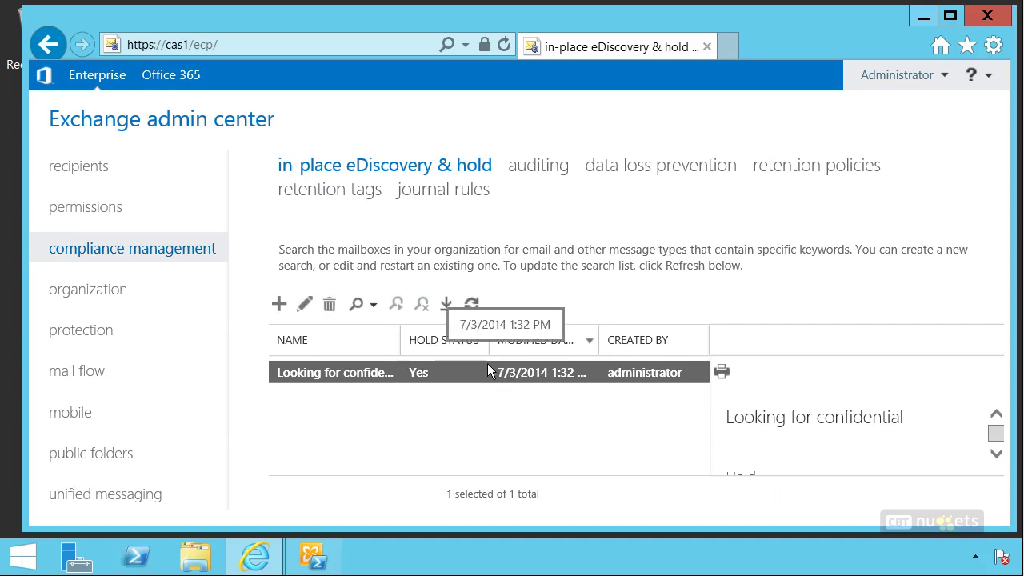
Step: Open the copy options for the Looking for confidential search results, view the available discovery mailboxes, and close both windows without copying
click(375, 307)
click(417, 386)
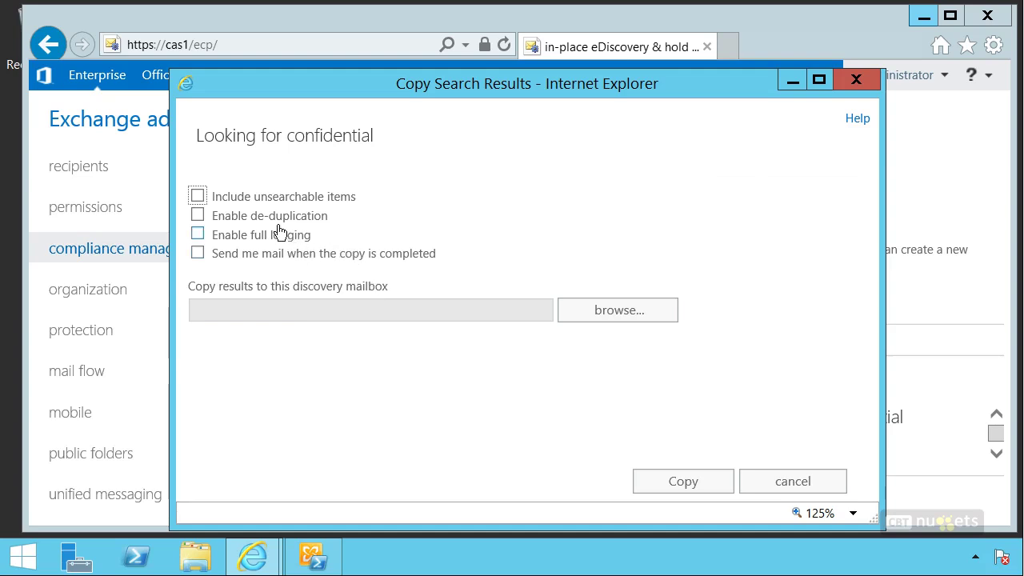
mouse_move(269, 216)
click(632, 313)
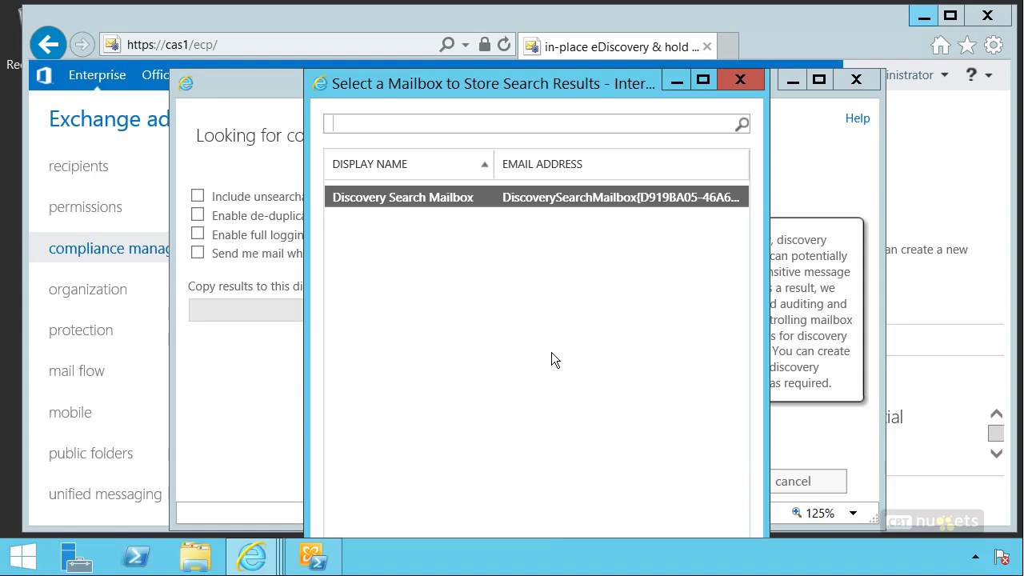
click(740, 80)
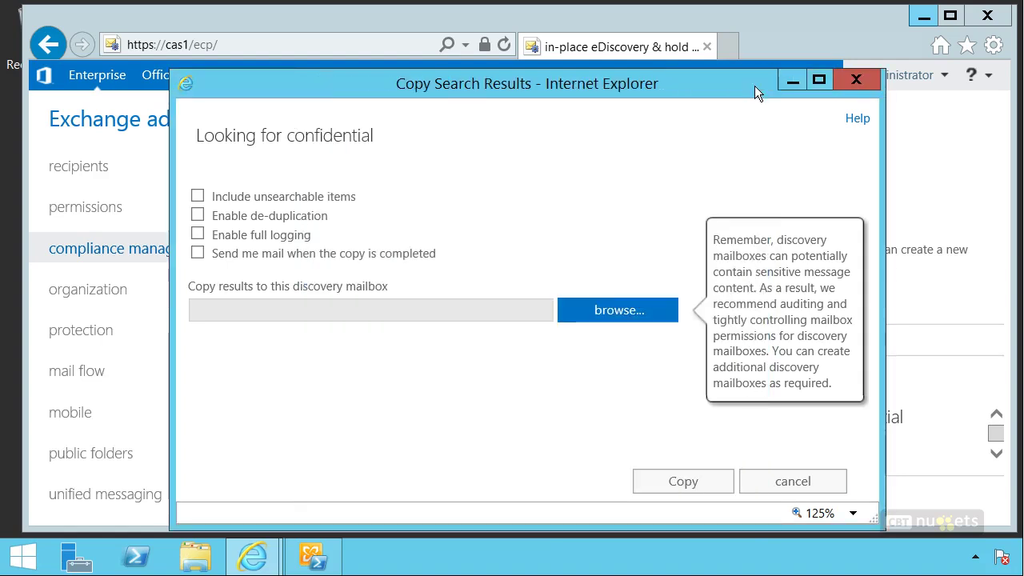
click(854, 84)
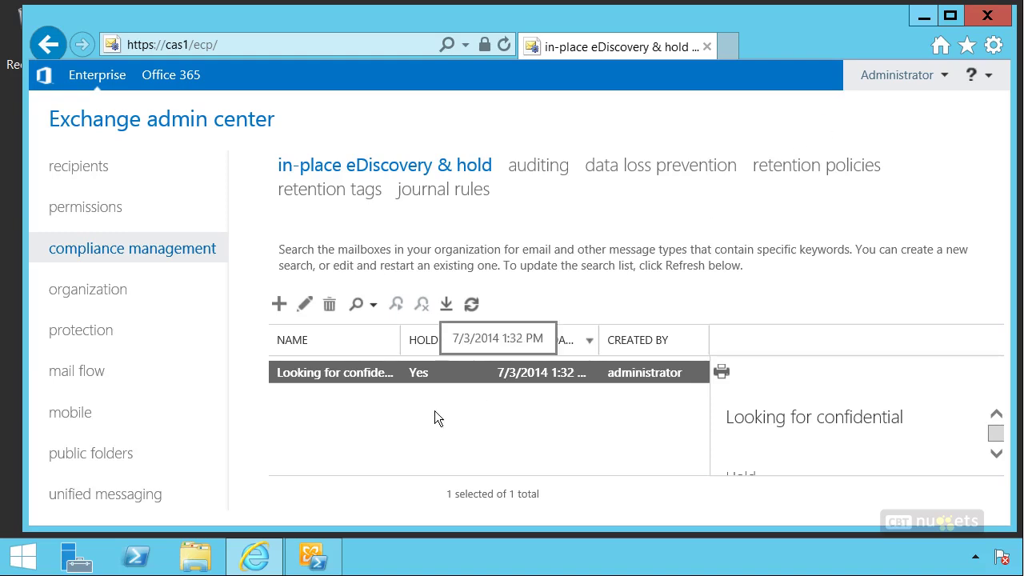
Step: Switch to the Exchange Management Shell, draft the command new-mailbox -name Legal_Search -discovery, and erase it without running it
click(313, 560)
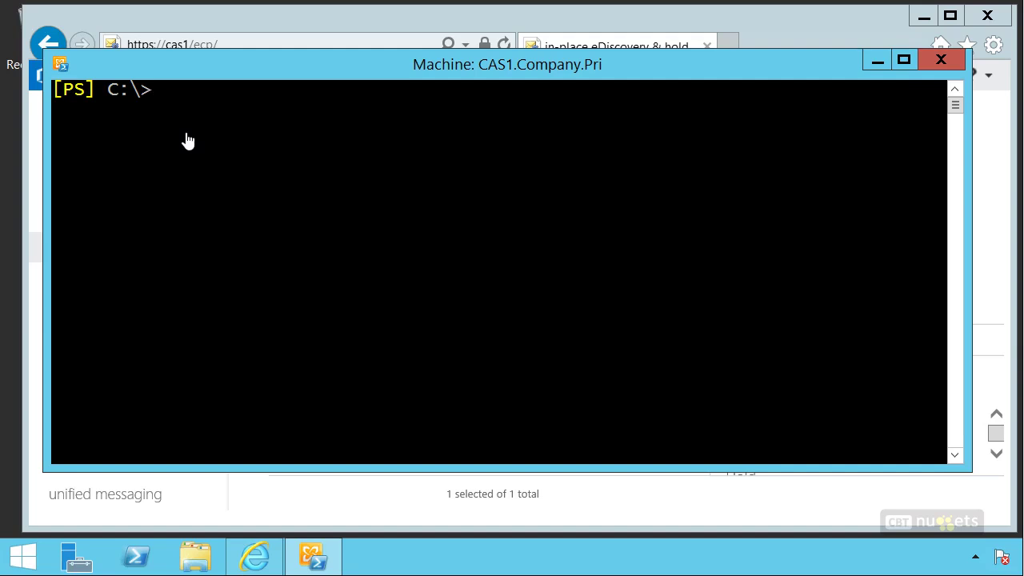
text(new-mail)
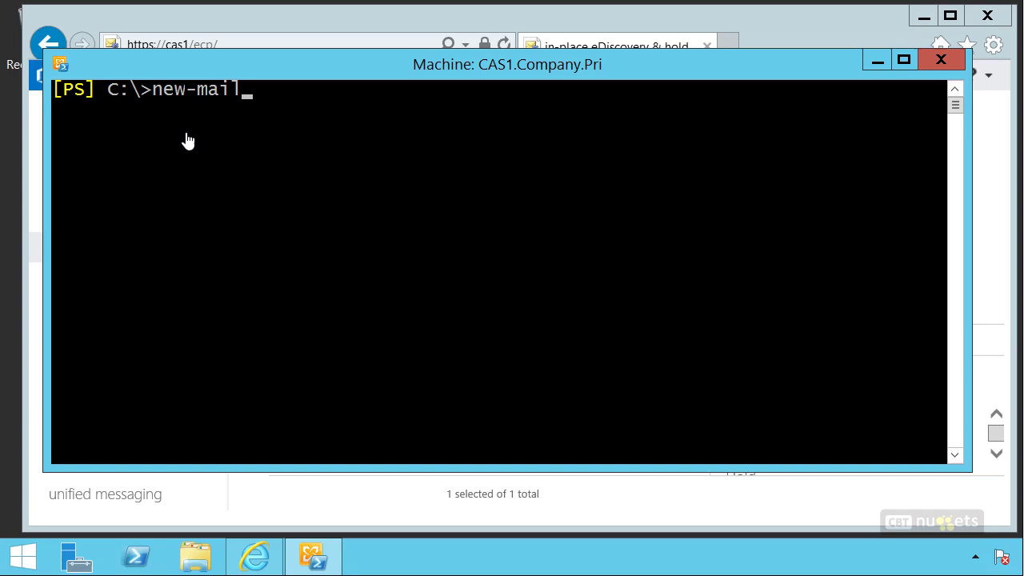
text(box -name L)
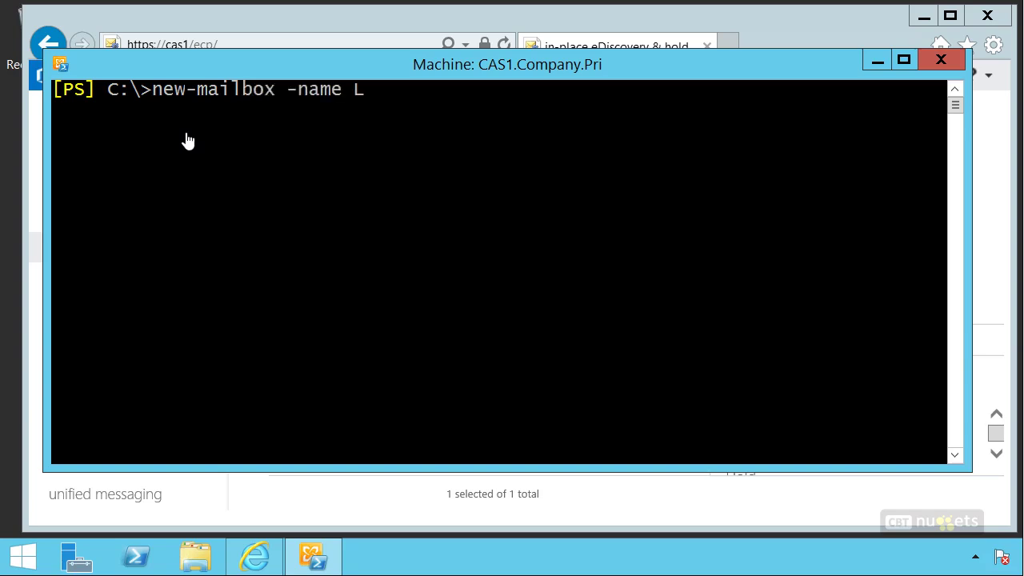
text(egal_Search -discovery)
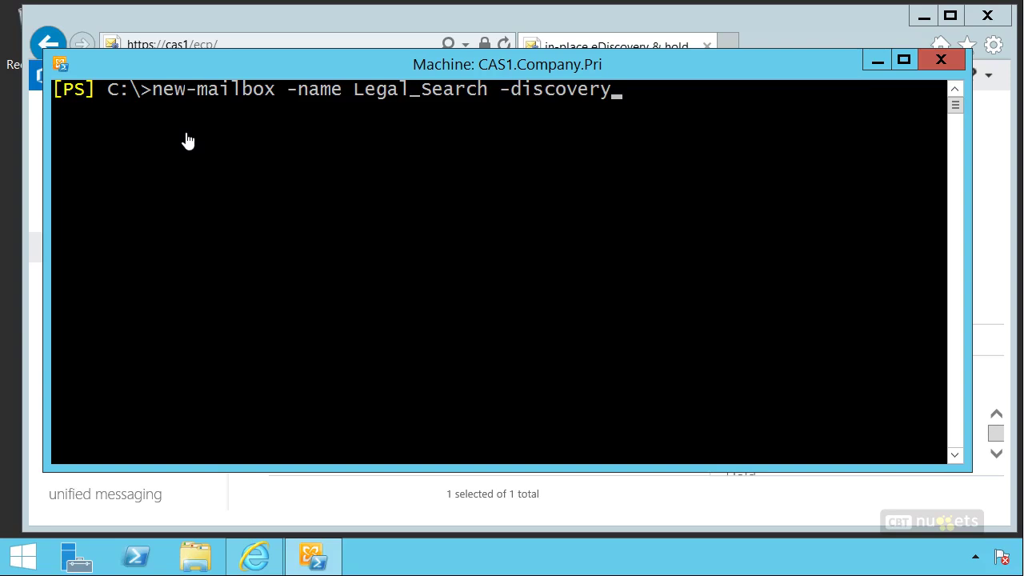
key(BackSpace)
key(BackSpace)
key(BackSpace)
key(BackSpace)
key(BackSpace)
key(BackSpace)
key(BackSpace)
key(BackSpace)
key(BackSpace)
key(BackSpace)
key(BackSpace)
key(BackSpace)
key(BackSpace)
key(BackSpace)
key(BackSpace)
key(BackSpace)
key(BackSpace)
key(BackSpace)
key(BackSpace)
key(BackSpace)
key(BackSpace)
key(BackSpace)
key(BackSpace)
key(BackSpace)
key(BackSpace)
key(BackSpace)
key(BackSpace)
key(BackSpace)
key(BackSpace)
key(BackSpace)
key(BackSpace)
key(BackSpace)
key(BackSpace)
key(BackSpace)
key(BackSpace)
key(BackSpace)
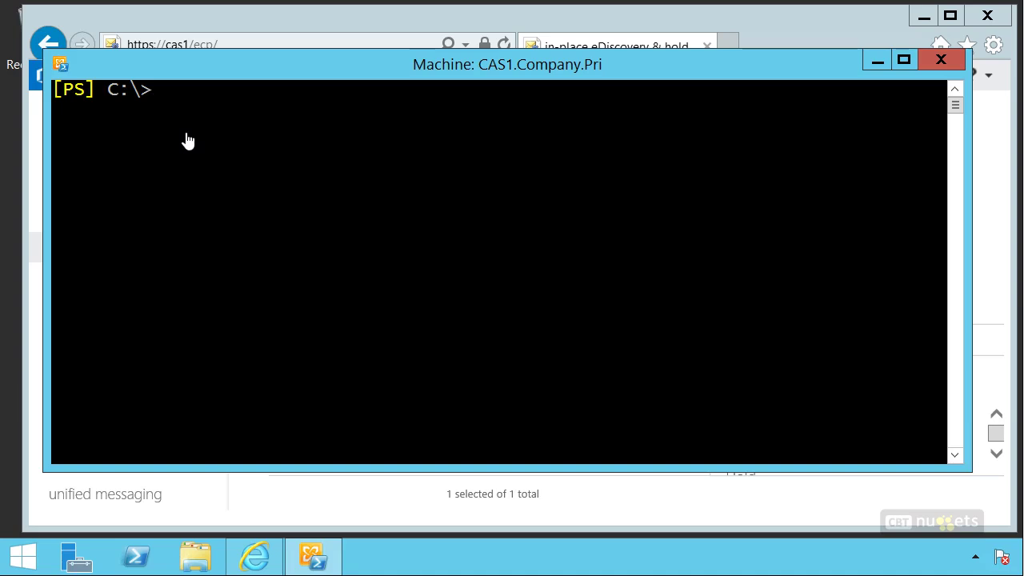
Step: Draft an Add-MailboxPermission command giving the user FullAccess rights to Legal_Search, and return to the Exchange admin center without running it
text(add-mailboxp)
key(Tab)
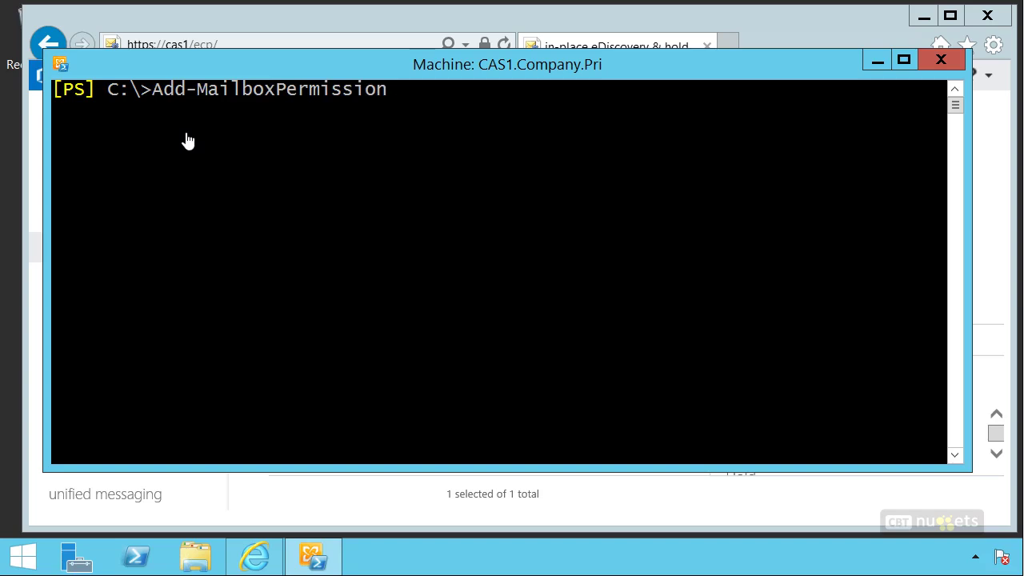
text(Legal_Search)
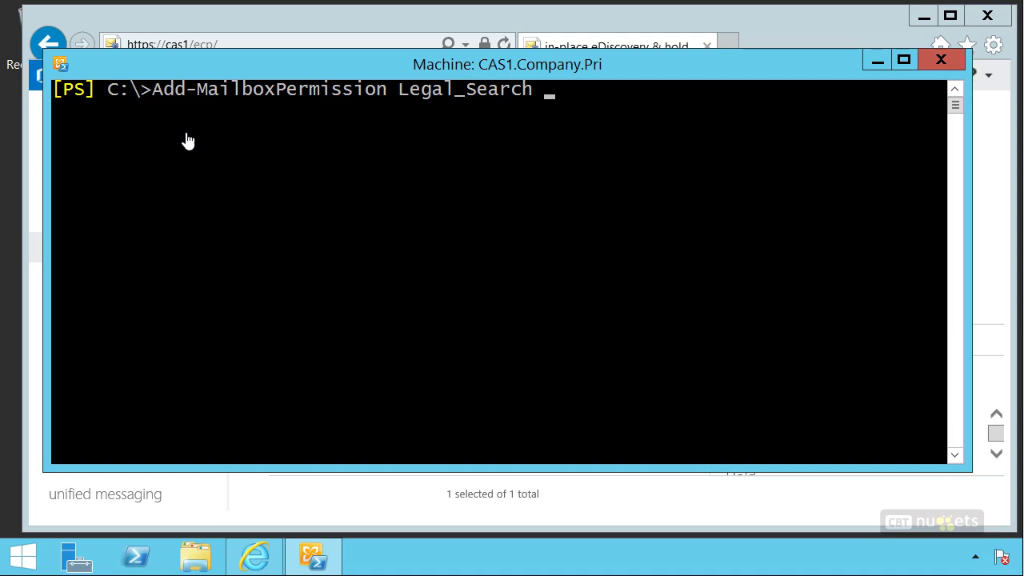
text( -user Bob)
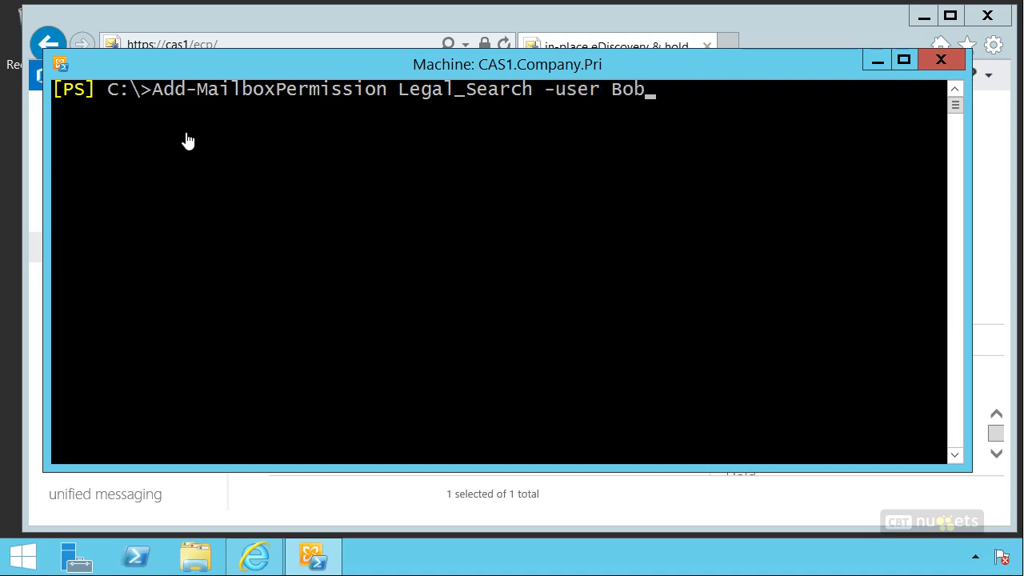
text(s -acc)
key(Tab)
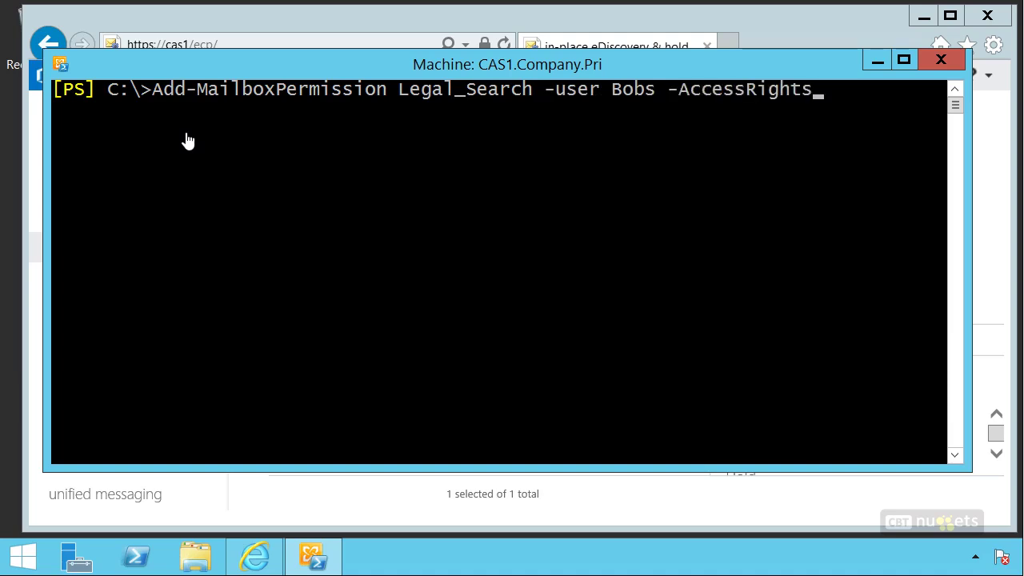
text(FullAccess)
click(867, 62)
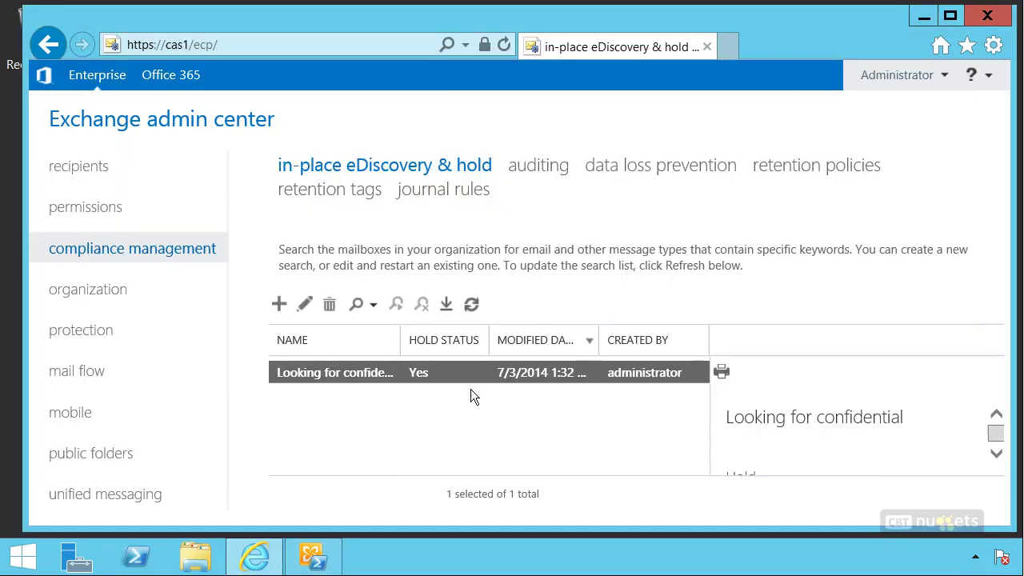
Step: Open the eDiscovery PST Export Tool for the Looking for confidential search, view its export options, and close it without exporting
click(370, 308)
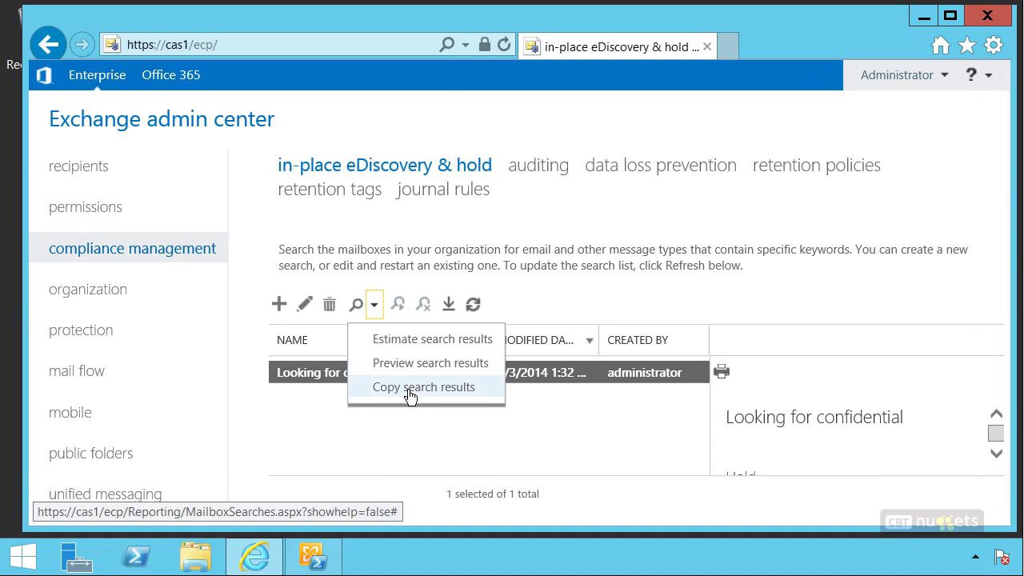
click(546, 300)
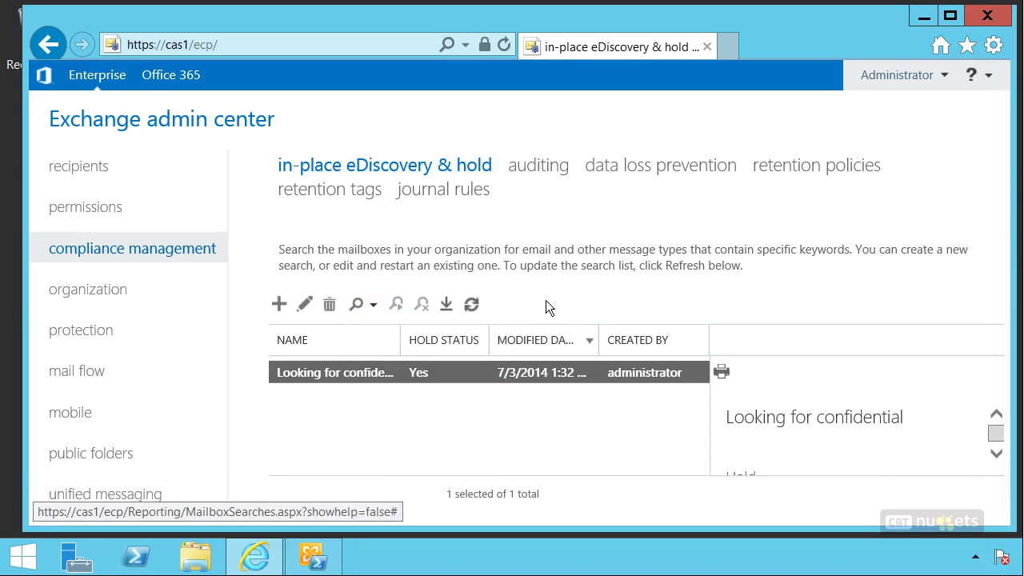
click(447, 305)
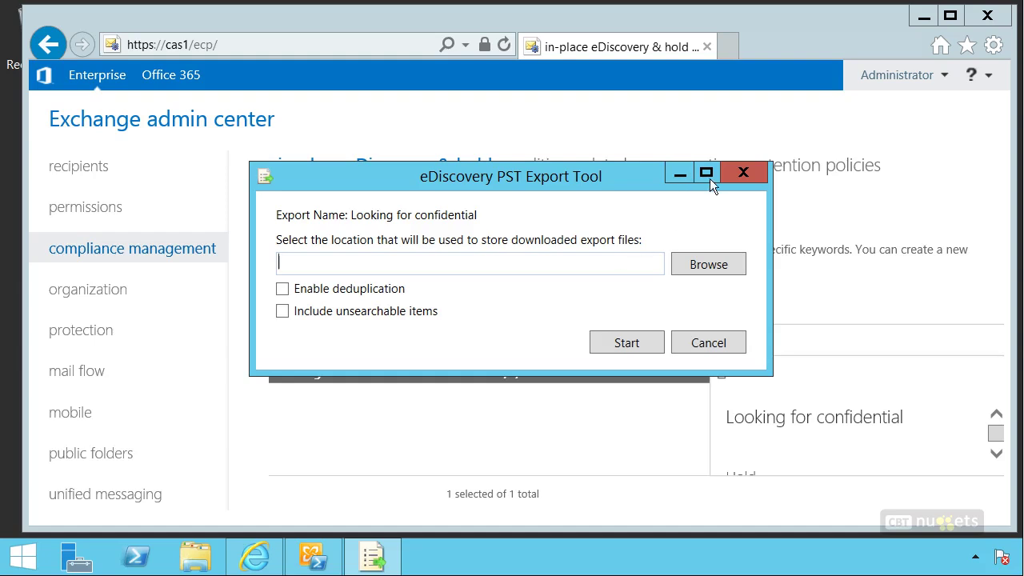
click(749, 177)
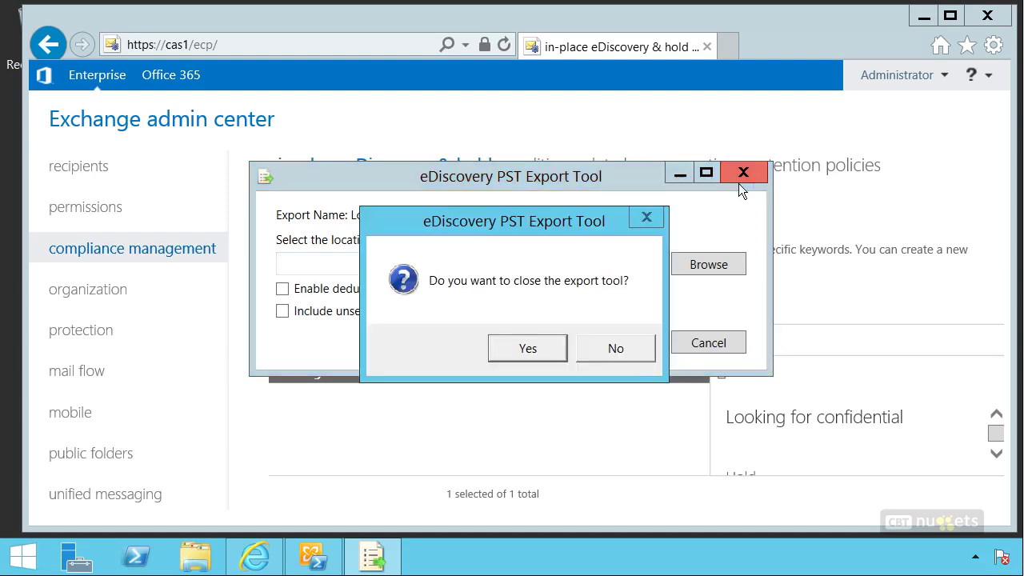
click(544, 347)
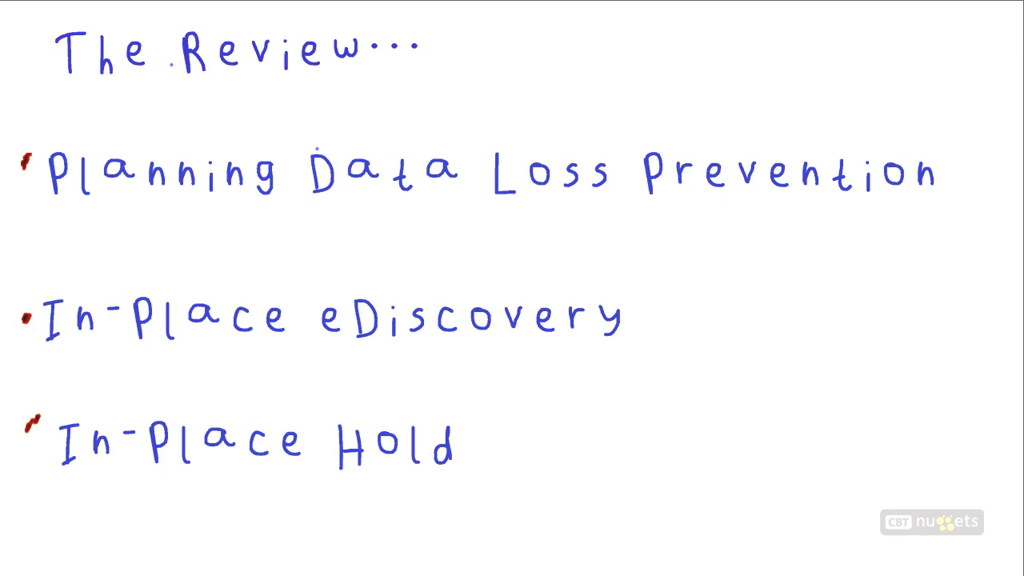
drag(312, 353, 658, 349)
drag(327, 480, 452, 495)
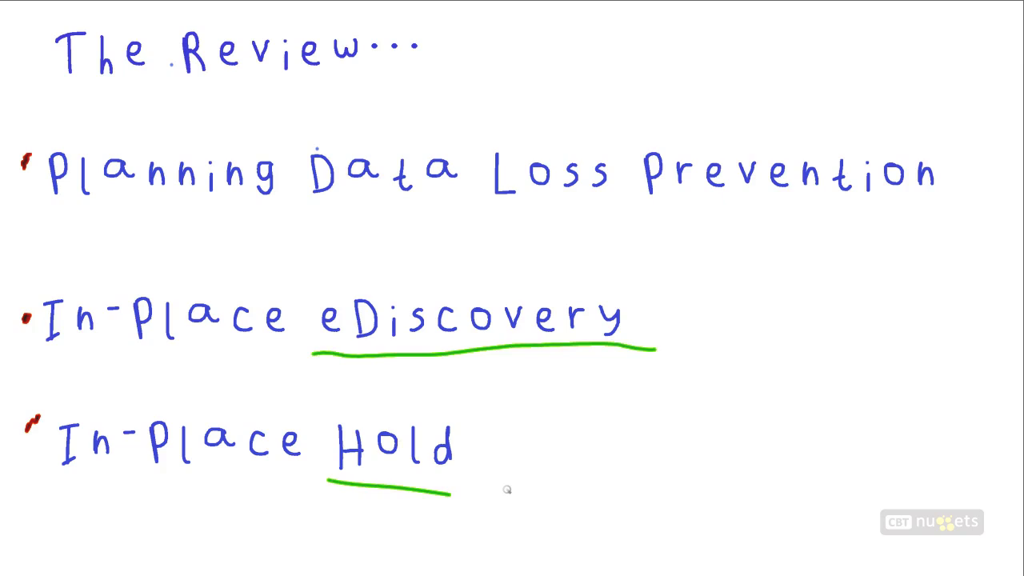